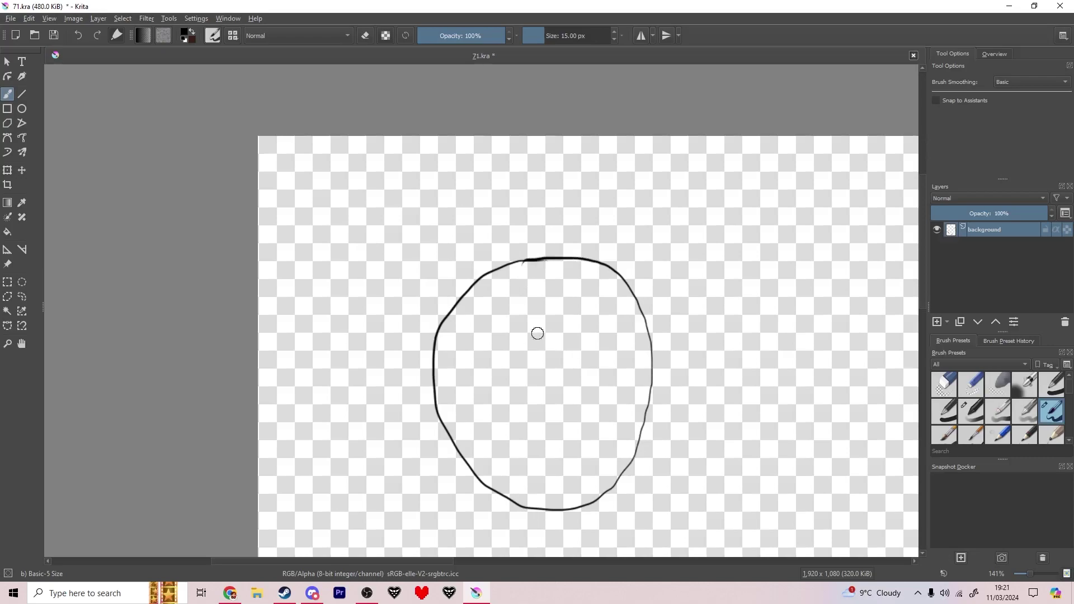
Draw front-facing guides in the head oval: a vertical centre line, three horizontal feature lines, a side curve, and the nose triangle and circle.
drag(475, 240, 470, 476)
drag(311, 287, 622, 292)
drag(325, 268, 572, 268)
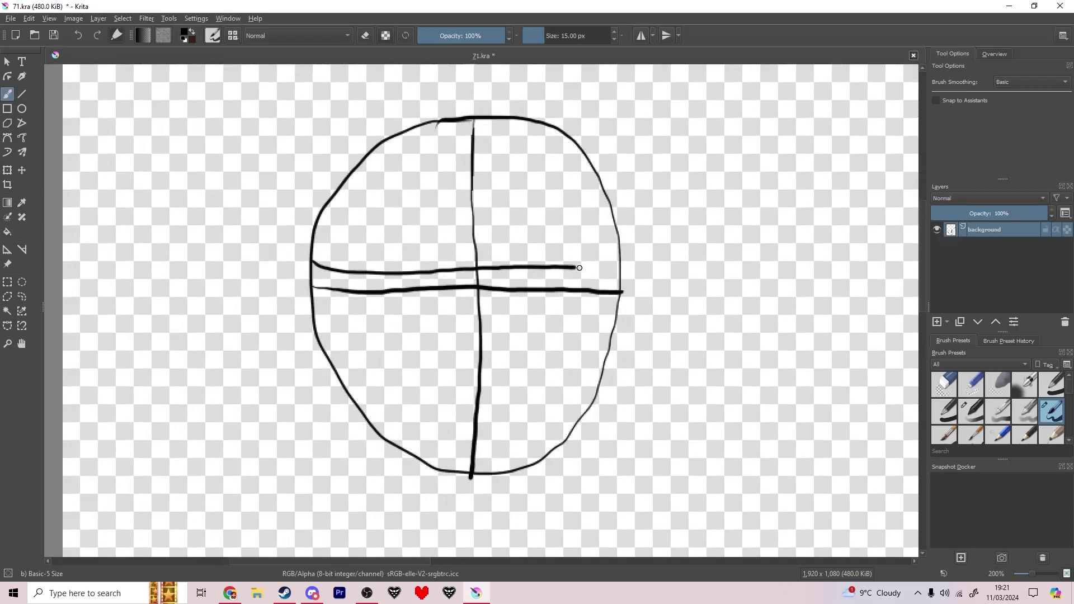
drag(317, 335, 610, 341)
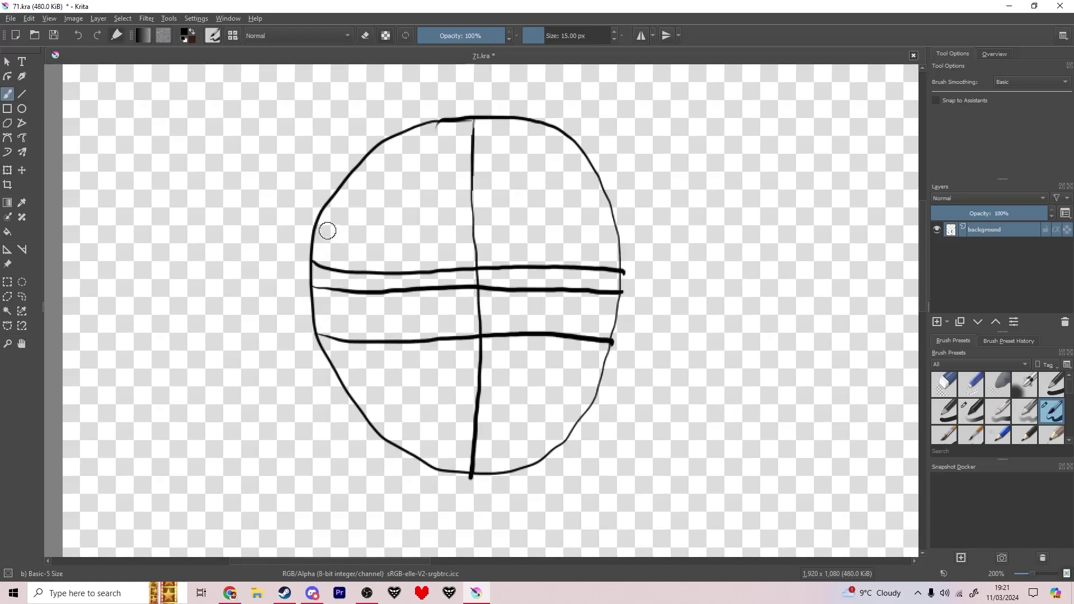
drag(349, 210, 357, 261)
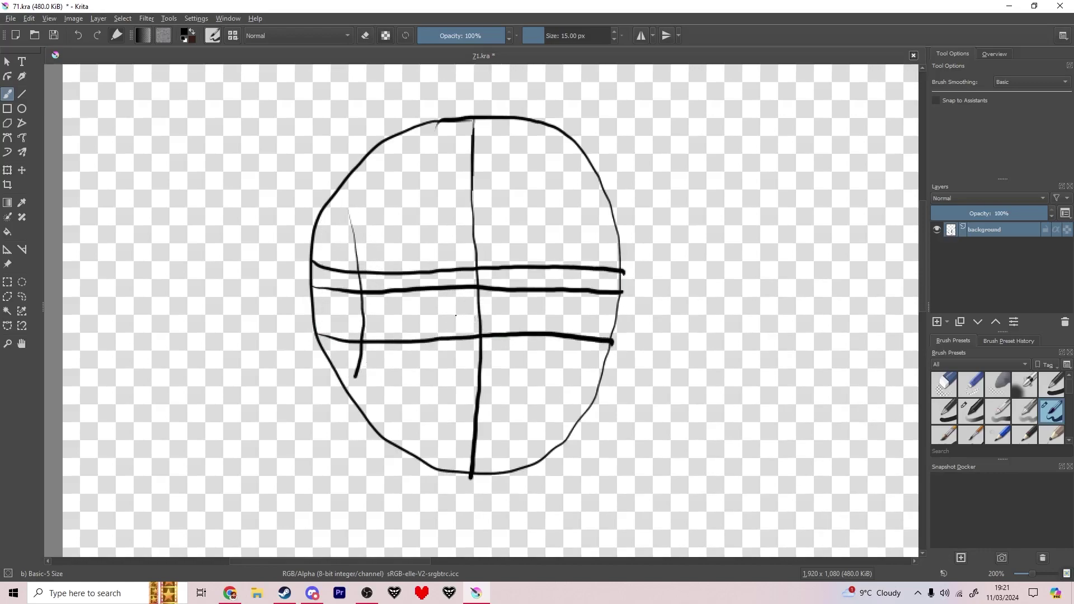
mouse_move(507, 330)
mouse_down()
mouse_move(483, 389)
mouse_move(468, 332)
mouse_up()
drag(497, 408, 476, 385)
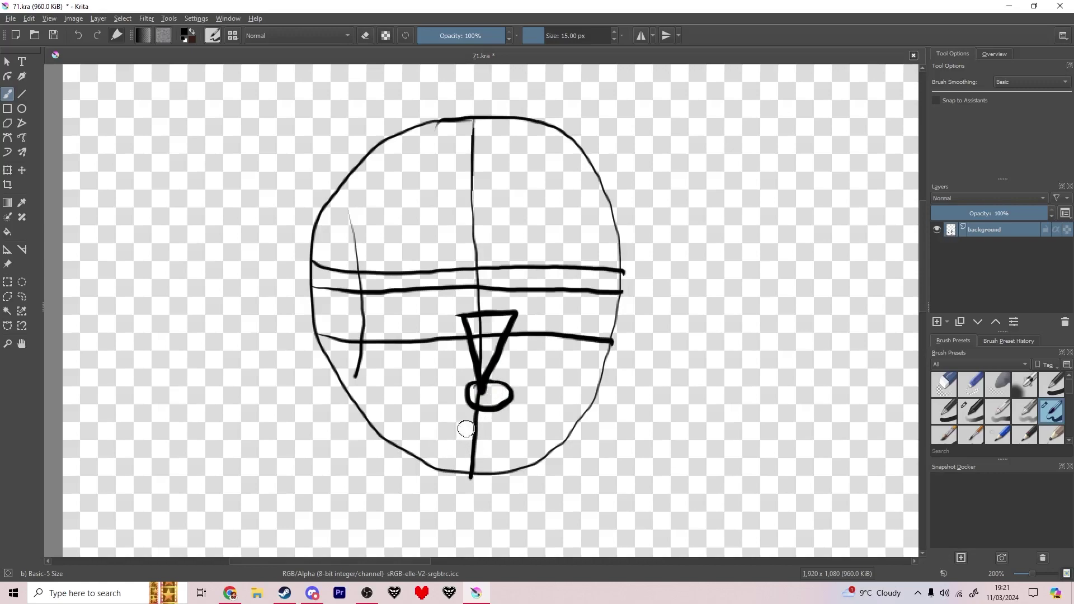
Lower the background layer's opacity to 55% and add a new paint layer above it.
click(1000, 213)
click(936, 321)
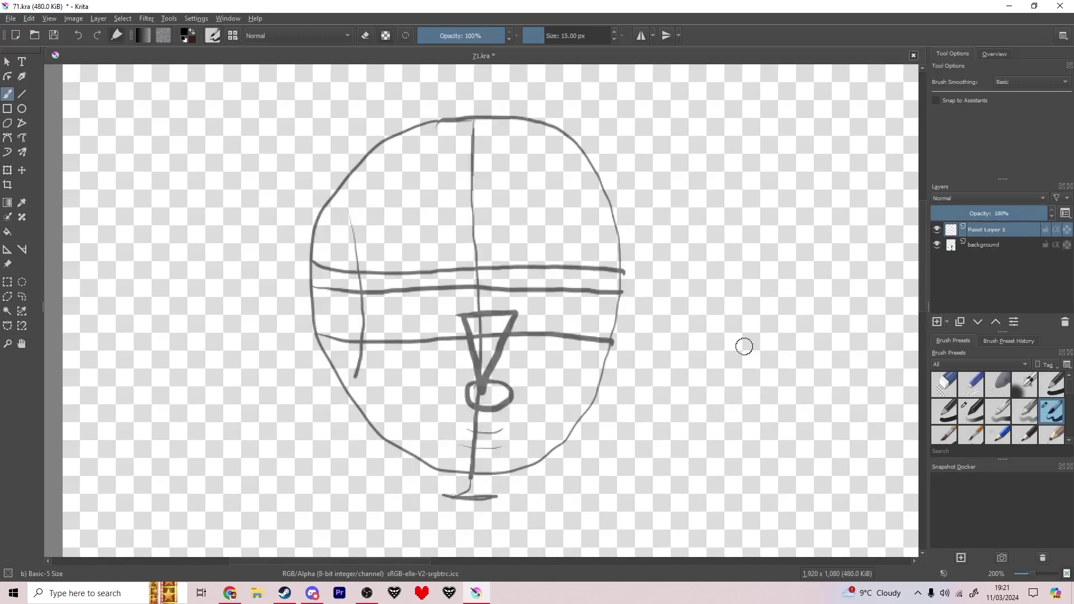
Try to erase the vertical centre guide on the background layer.
key(Page_Down)
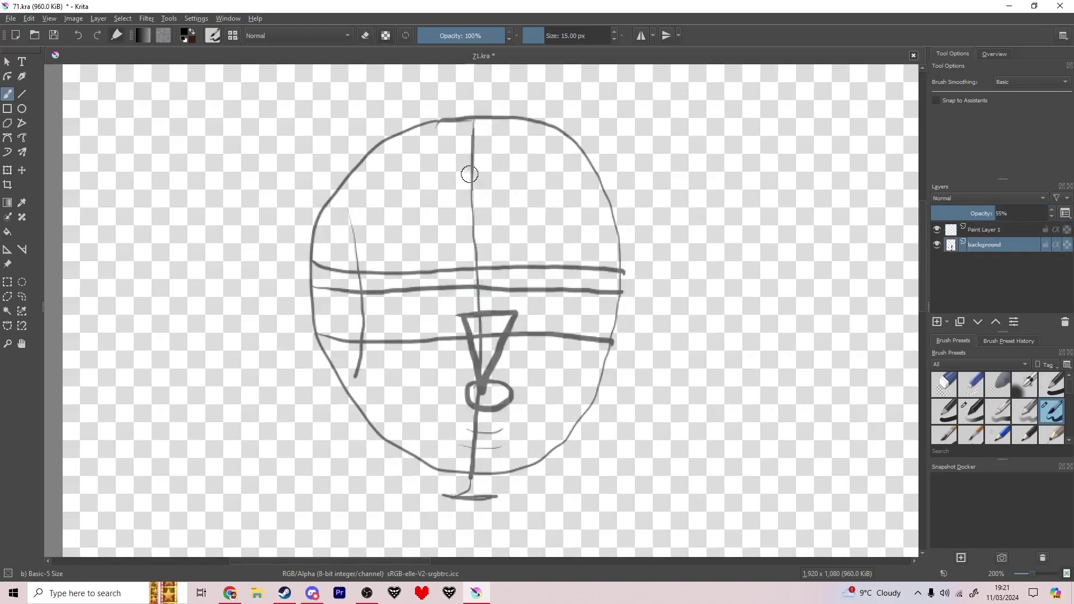
mouse_move(474, 180)
mouse_down()
mouse_move(478, 272)
mouse_move(464, 350)
mouse_up()
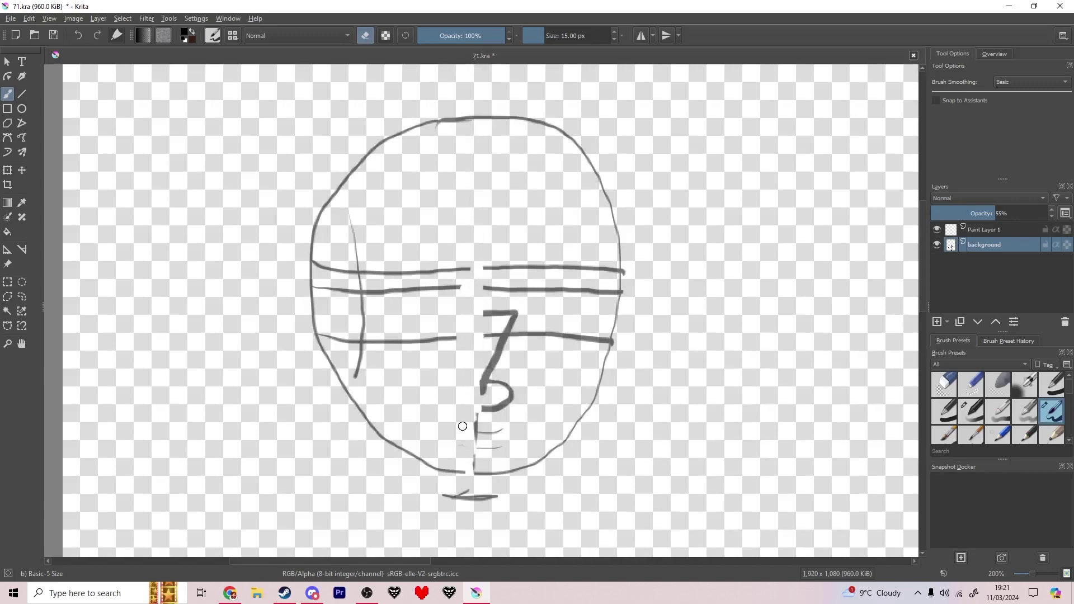
key(super)
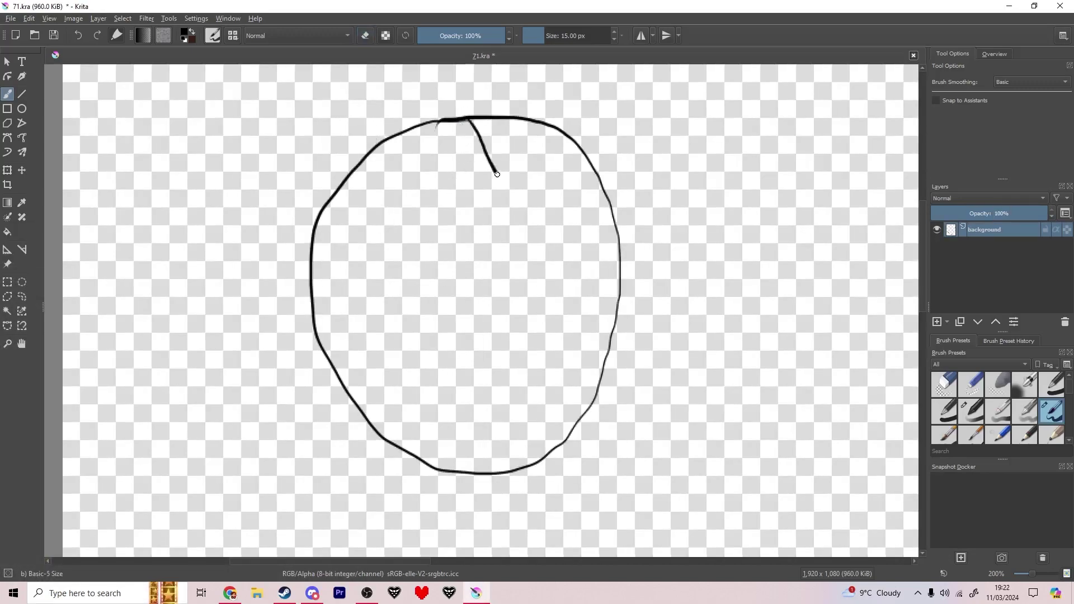
Try a curved centre line and an eye guide for a turned head in the oval, and undo the strokes.
mouse_move(497, 174)
mouse_down()
mouse_move(521, 318)
mouse_move(519, 435)
mouse_up()
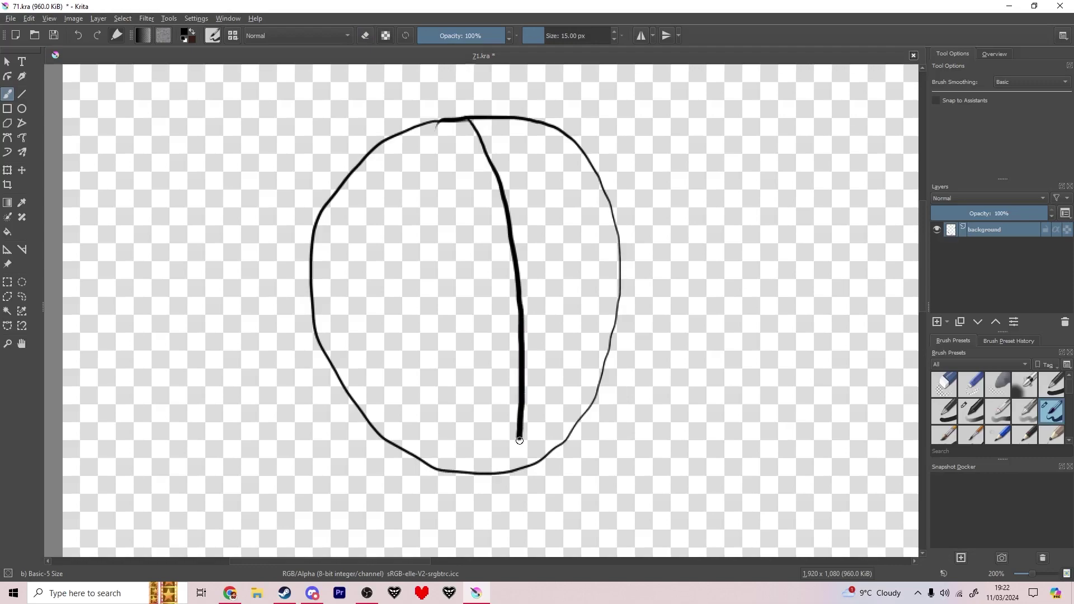
mouse_move(399, 286)
mouse_down()
mouse_move(623, 274)
mouse_move(436, 309)
mouse_up()
key(ctrl+z)
key(ctrl+z)
key(ctrl+z)
Draw turned-head guides in the oval: a curved centre line down to the chin, three curved feature lines and a nose triangle.
mouse_move(473, 118)
mouse_down()
mouse_move(503, 153)
mouse_move(526, 269)
mouse_move(526, 415)
mouse_move(509, 498)
mouse_move(534, 496)
mouse_up()
mouse_move(592, 271)
mouse_down()
mouse_move(435, 296)
mouse_move(575, 307)
mouse_move(614, 273)
mouse_move(442, 322)
mouse_move(390, 308)
mouse_up()
key(ctrl+z)
mouse_move(411, 350)
mouse_down()
mouse_move(468, 355)
mouse_move(609, 328)
mouse_up()
key(ctrl+z)
drag(533, 330, 525, 405)
drag(494, 339, 520, 399)
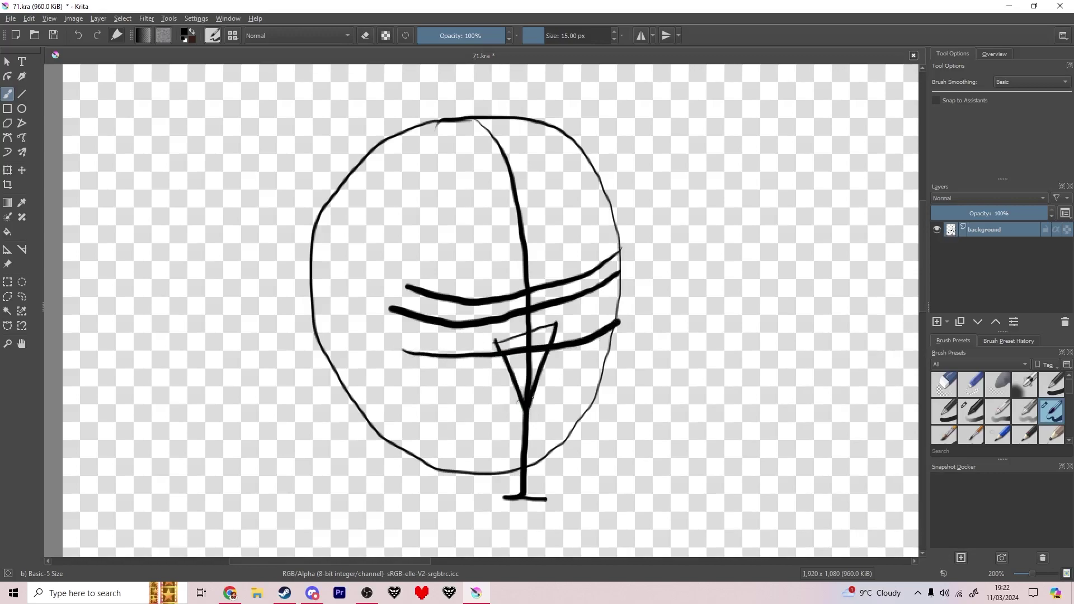
Fade the guides, including a curved side-of-head line, and add a new paint layer above them.
click(980, 213)
drag(356, 205, 387, 382)
click(936, 321)
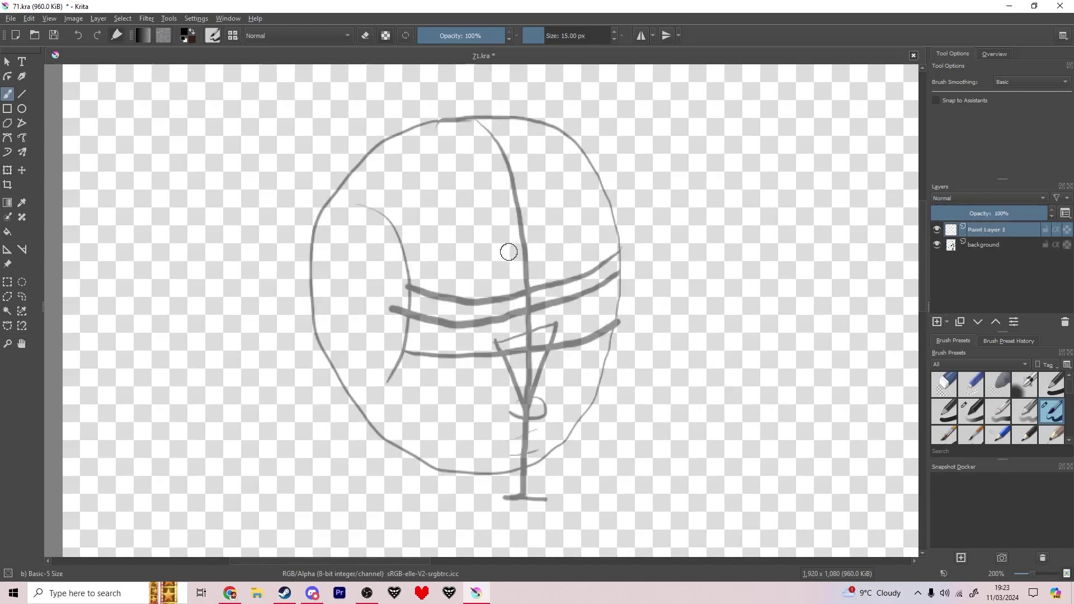
Sketch the left eye with a thick upper lid, outer lashes, iris, pupil and a lower lid with small lashes.
scroll(538, 343, up, 3)
mouse_move(403, 245)
mouse_down()
mouse_move(310, 234)
mouse_move(261, 248)
mouse_move(225, 229)
mouse_move(276, 241)
mouse_move(264, 211)
mouse_up()
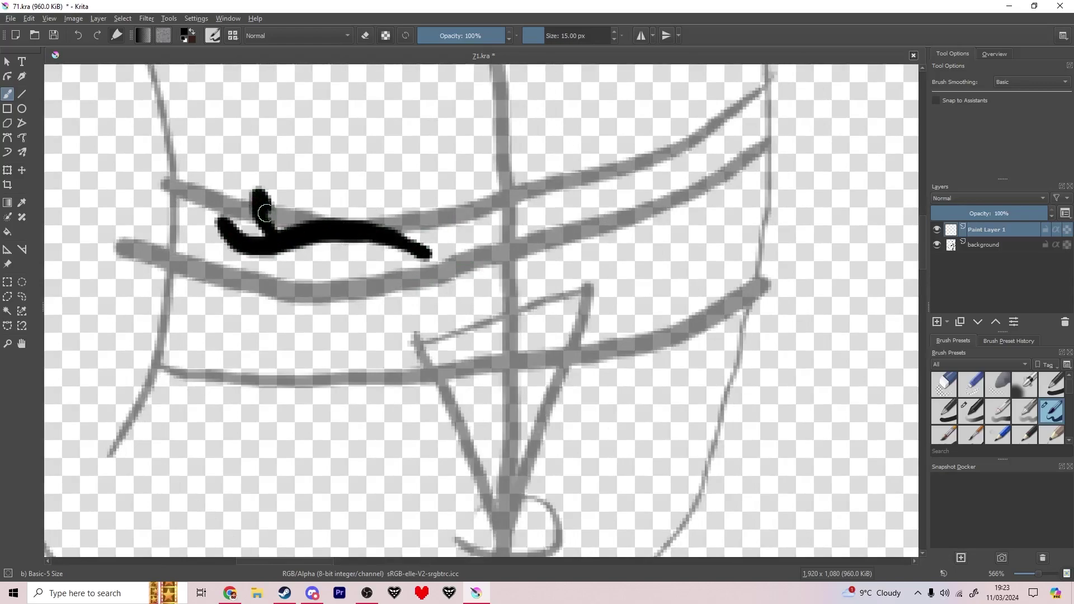
mouse_move(260, 255)
mouse_down()
mouse_move(259, 284)
mouse_move(287, 325)
mouse_up()
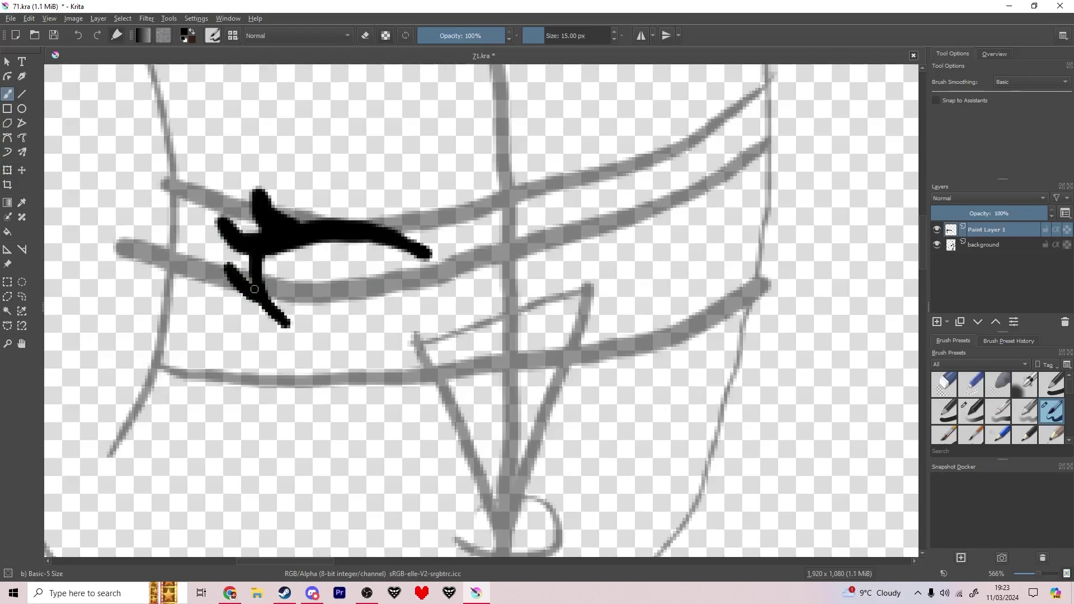
mouse_move(344, 284)
mouse_down()
mouse_move(327, 317)
mouse_move(363, 284)
mouse_move(378, 304)
mouse_move(329, 340)
mouse_move(327, 328)
mouse_move(409, 320)
mouse_up()
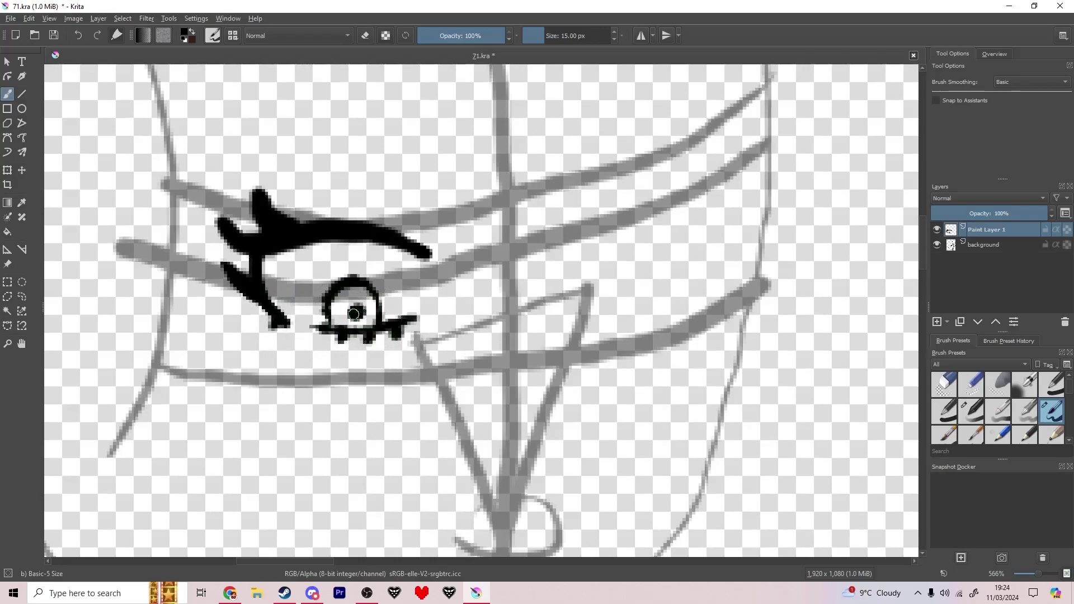
Sketch the right eye's upper lid along the tilted guide, with lashes at the outer corner.
mouse_move(570, 221)
mouse_down()
mouse_move(689, 167)
mouse_move(607, 205)
mouse_move(639, 177)
mouse_move(691, 167)
mouse_up()
key(ctrl+z)
drag(700, 131, 582, 211)
drag(717, 170, 720, 227)
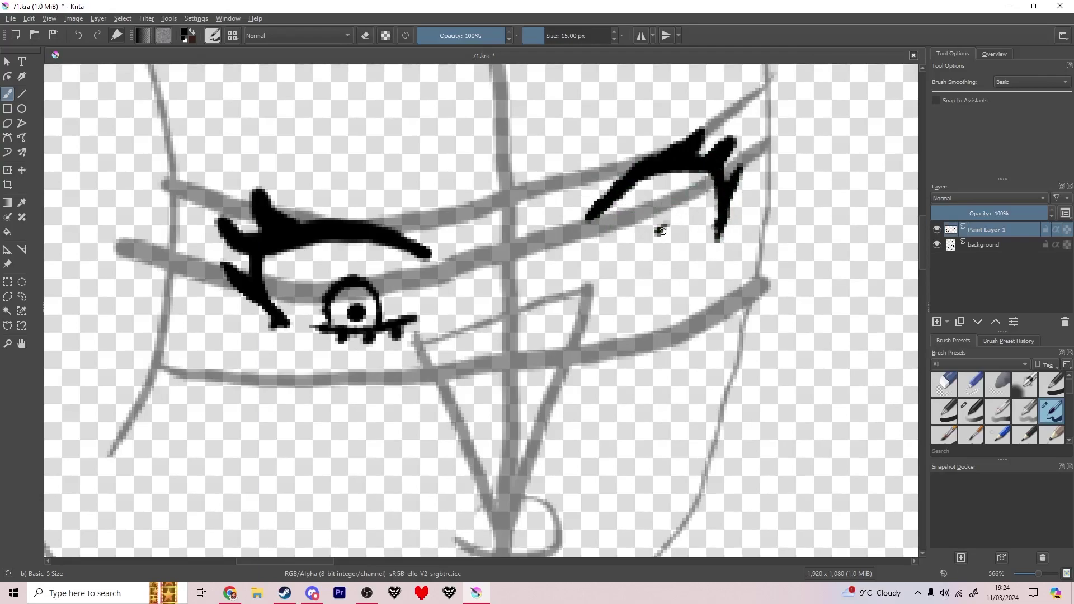
Try out the right eye's iris and lower lid, and undo the strokes.
key(ctrl+z)
key(ctrl+z)
mouse_move(694, 253)
mouse_down()
mouse_move(683, 234)
mouse_move(648, 244)
mouse_move(709, 249)
mouse_up()
key(ctrl+z)
drag(638, 271, 707, 249)
drag(671, 251, 672, 248)
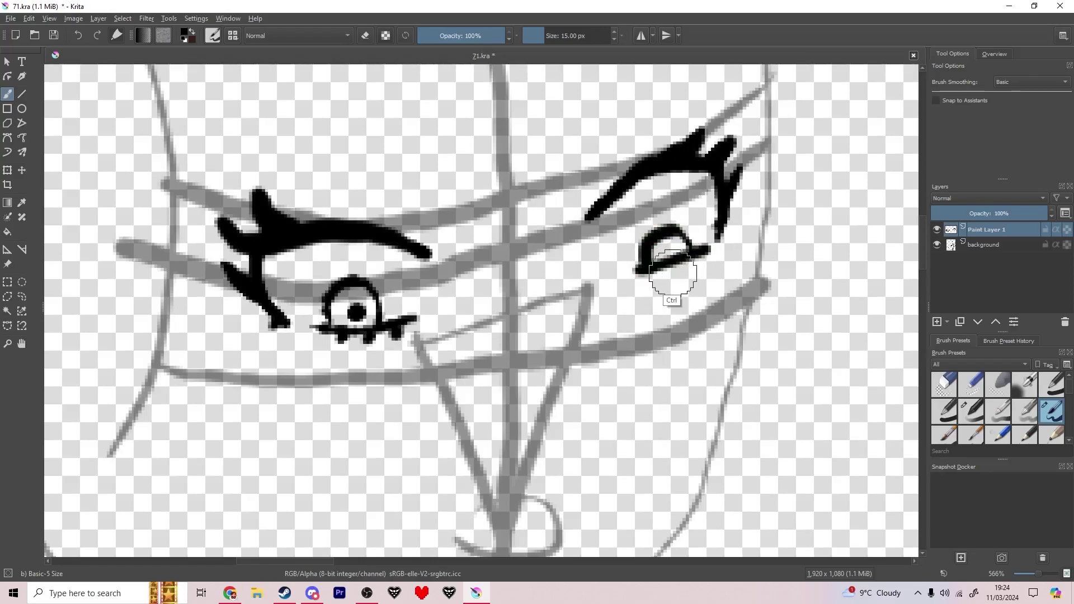
key(ctrl+z)
key(ctrl+z)
key(ctrl+z)
key(ctrl+z)
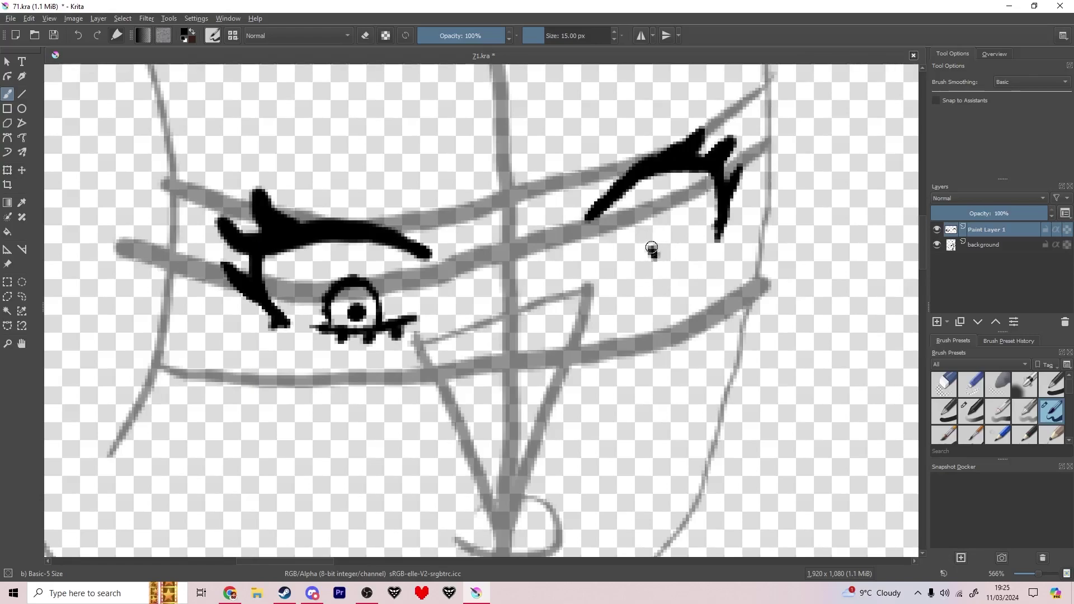
Draw the right eye's iris, pupil and lower lid, and add an arched eyebrow above each eye.
drag(702, 248, 638, 264)
click(677, 240)
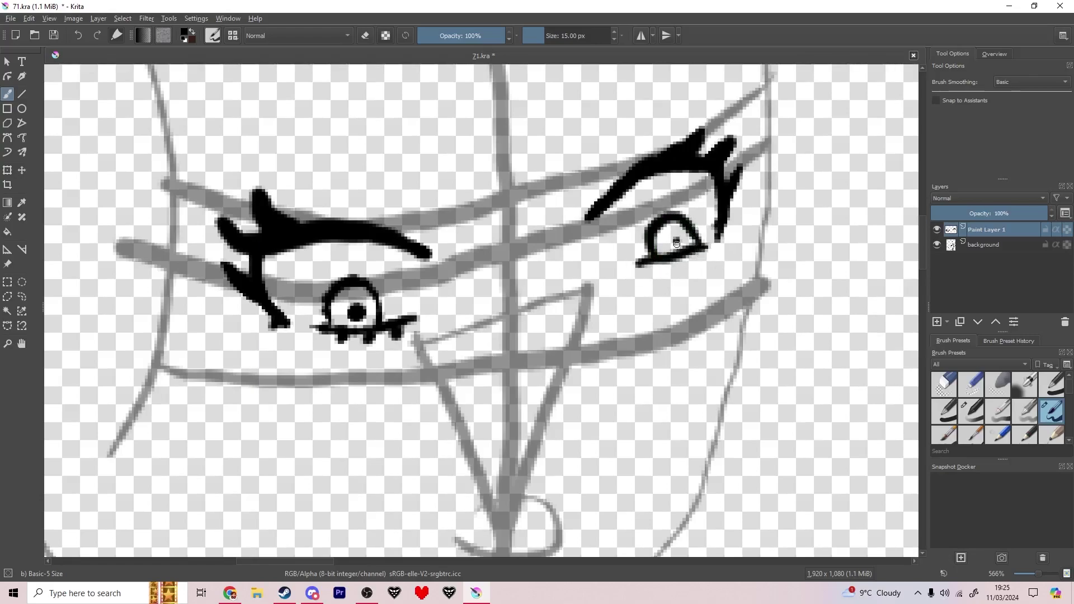
mouse_move(572, 154)
mouse_down()
mouse_move(616, 114)
mouse_move(715, 101)
mouse_move(639, 93)
mouse_move(571, 150)
mouse_up()
mouse_move(286, 172)
mouse_down()
mouse_move(394, 144)
mouse_move(441, 181)
mouse_move(361, 134)
mouse_move(292, 167)
mouse_up()
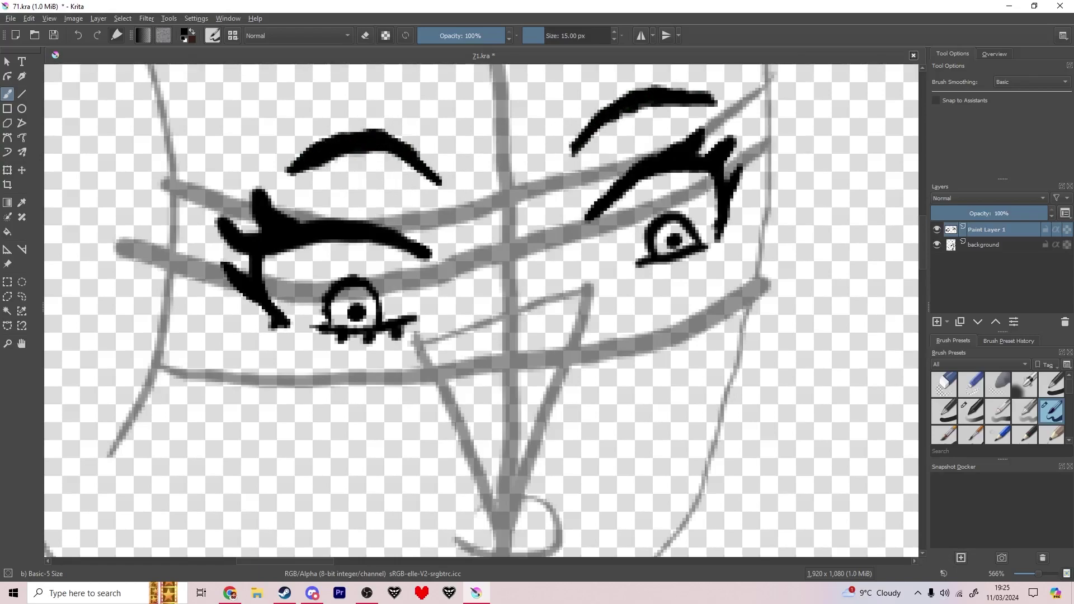
Sketch the nose profile with a nostril along the centre guide, and a broken mouth line beneath it.
scroll(297, 174, down, 2)
scroll(425, 269, up, 2)
mouse_move(399, 135)
mouse_down()
mouse_move(448, 343)
mouse_move(448, 398)
mouse_move(400, 410)
mouse_up()
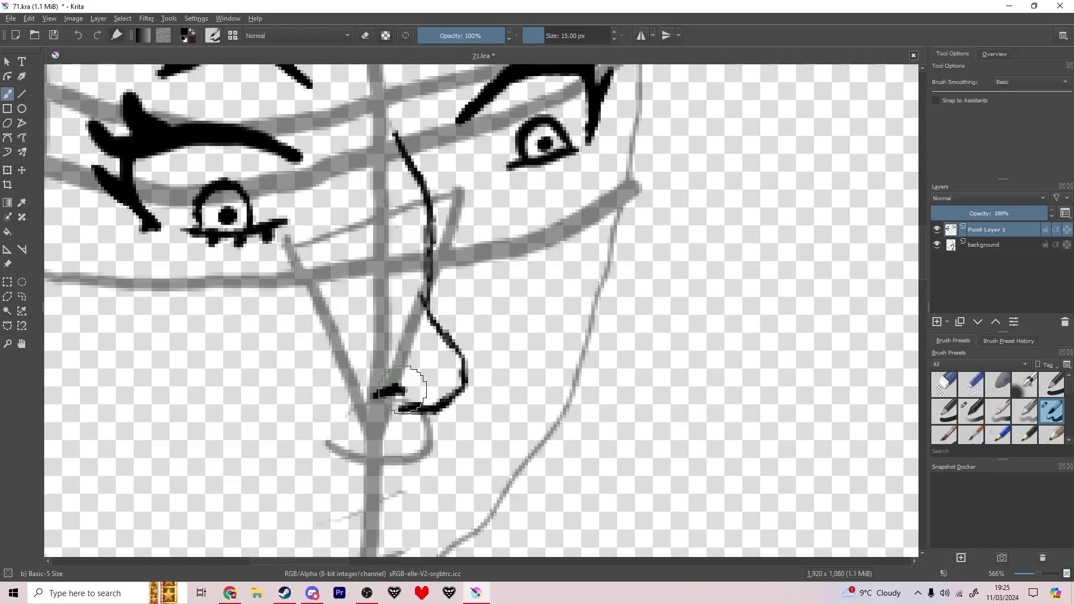
scroll(410, 394, down, 3)
scroll(409, 367, up, 3)
drag(395, 386, 484, 393)
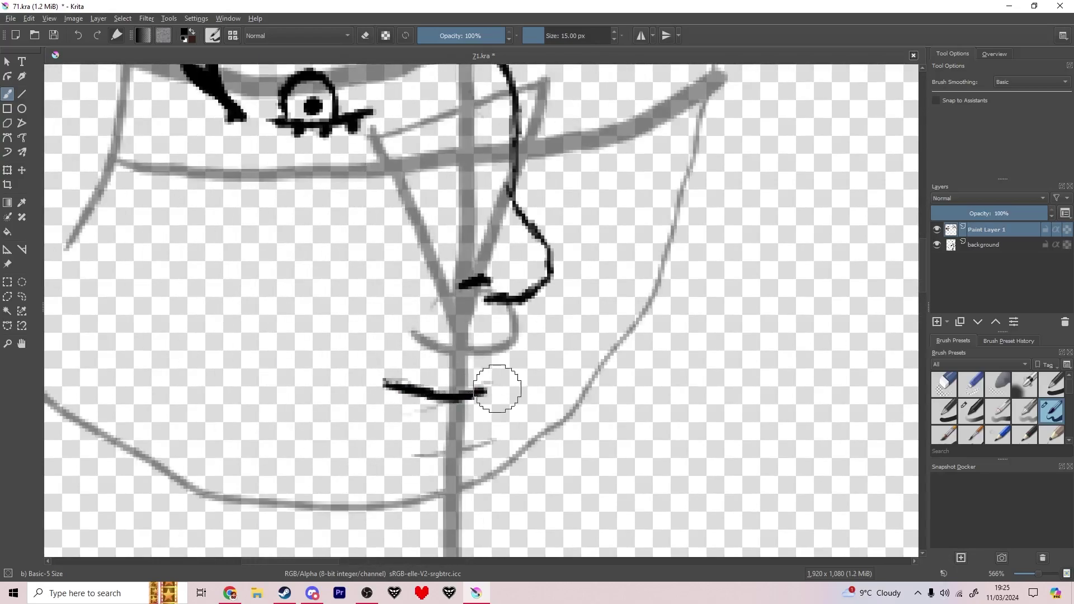
drag(556, 356, 505, 384)
Hide the guide layer, touch up the sketched eye area and save the drawing.
scroll(358, 283, down, 5)
click(936, 244)
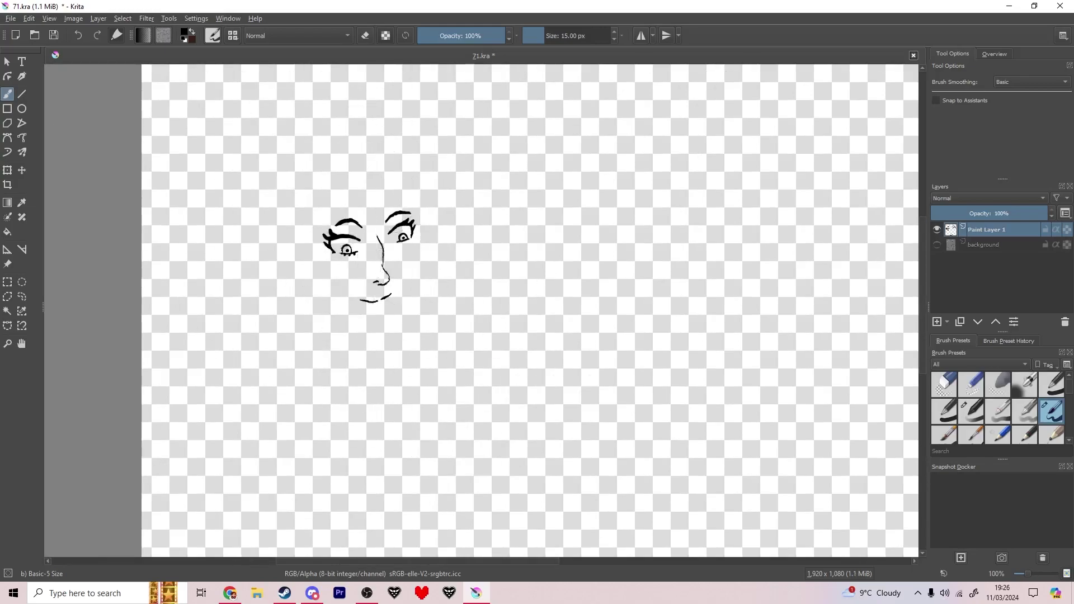
scroll(408, 240, up, 9)
key(e)
click(468, 200)
key(ctrl+z)
mouse_move(473, 215)
mouse_down()
mouse_move(474, 178)
mouse_move(436, 155)
mouse_move(454, 199)
mouse_move(533, 196)
mouse_up()
key(e)
key(ctrl+s)
Refine the small eye details with further eraser and brush strokes, and save the drawing again.
scroll(498, 220, down, 7)
scroll(533, 196, up, 6)
key(e)
key(e)
mouse_move(392, 259)
mouse_down()
mouse_move(414, 254)
mouse_move(387, 247)
mouse_up()
mouse_move(559, 224)
mouse_down()
mouse_move(564, 242)
mouse_move(508, 251)
mouse_move(510, 263)
mouse_up()
drag(432, 249, 438, 274)
scroll(437, 275, down, 10)
scroll(511, 427, up, 2)
key(ctrl+s)
Draw the chin and the right side of the face, running from the jaw up past the right eye.
scroll(527, 412, up, 1)
drag(506, 446, 580, 428)
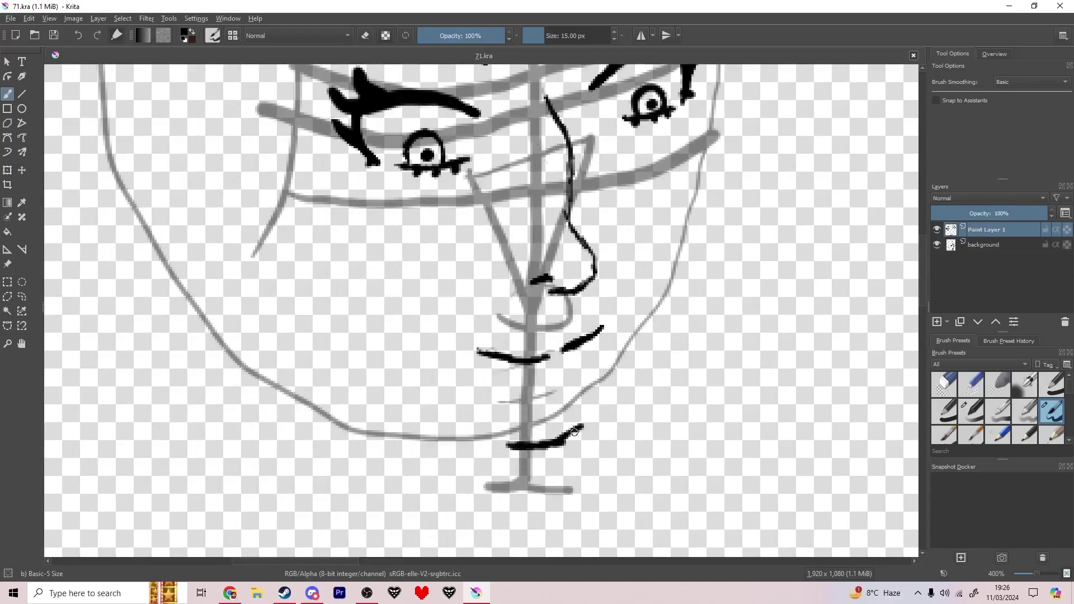
drag(653, 305, 597, 402)
drag(655, 306, 734, 97)
key(ctrl+z)
mouse_move(660, 292)
mouse_down()
mouse_move(704, 198)
mouse_move(728, 71)
mouse_up()
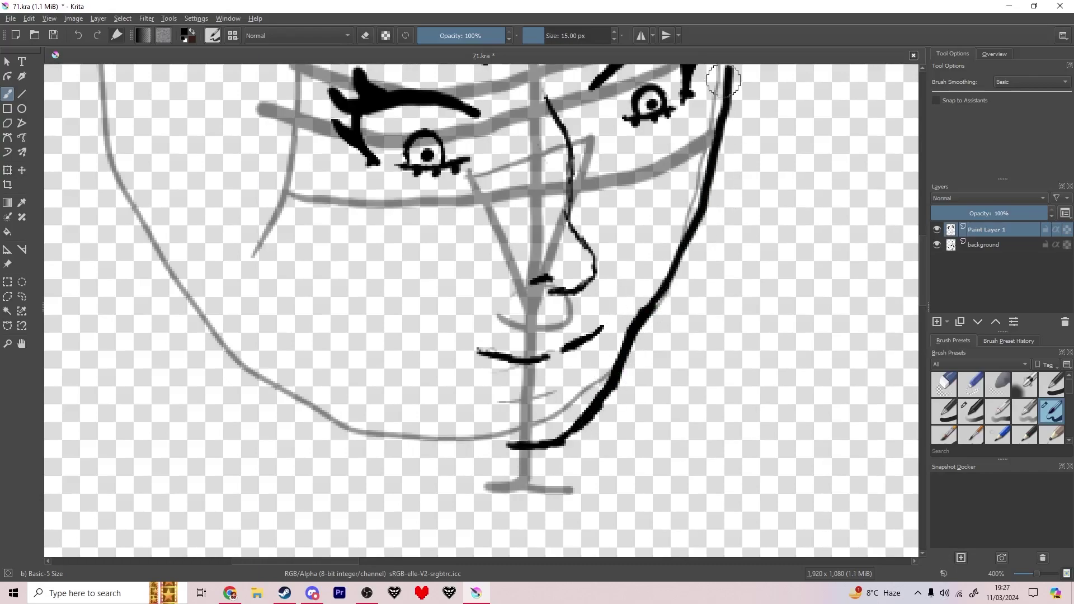
Draw the left jawline from the chin up beside the left eye, and add the ear outline.
mouse_move(457, 440)
mouse_down()
mouse_move(394, 413)
mouse_move(348, 349)
mouse_move(313, 231)
mouse_move(311, 143)
mouse_up()
mouse_move(292, 245)
mouse_down()
mouse_move(243, 157)
mouse_move(270, 89)
mouse_move(311, 139)
mouse_up()
mouse_move(226, 230)
mouse_down()
mouse_move(366, 394)
mouse_move(217, 221)
mouse_up()
Sketch the neck lines beneath the chin, below the ear and at the nape.
drag(352, 404, 329, 505)
key(ctrl)
key(ctrl+z)
drag(498, 447, 508, 519)
mouse_move(219, 206)
mouse_down()
mouse_move(215, 318)
mouse_move(173, 518)
mouse_up()
drag(316, 492, 358, 385)
Sketch the back of the head and its short hair outline with loose strokes behind the ear.
drag(219, 254, 191, 67)
scroll(193, 164, down, 2)
key(ctrl+z)
scroll(272, 200, up, 1)
mouse_move(181, 151)
mouse_down()
mouse_move(277, 203)
mouse_move(321, 281)
mouse_up()
mouse_move(358, 381)
mouse_down()
mouse_move(280, 190)
mouse_move(313, 67)
mouse_move(332, 64)
mouse_up()
drag(326, 73, 218, 185)
drag(447, 280, 469, 270)
drag(224, 168, 358, 66)
Sketch the hair over the crown, the jagged fringe across the forehead and a few inner strands.
mouse_move(433, 68)
mouse_down()
mouse_move(509, 87)
mouse_move(615, 223)
mouse_up()
drag(597, 159, 637, 308)
drag(581, 263, 348, 308)
drag(396, 191, 444, 237)
drag(523, 196, 558, 177)
drag(480, 143, 271, 230)
drag(263, 252, 299, 319)
Hide the guide layer, lower the opacity of the face sketch layer and add a new paint layer for line art.
scroll(400, 175, down, 4)
click(936, 245)
scroll(378, 188, up, 5)
click(987, 213)
click(937, 244)
click(937, 245)
click(936, 321)
scroll(614, 251, up, 2)
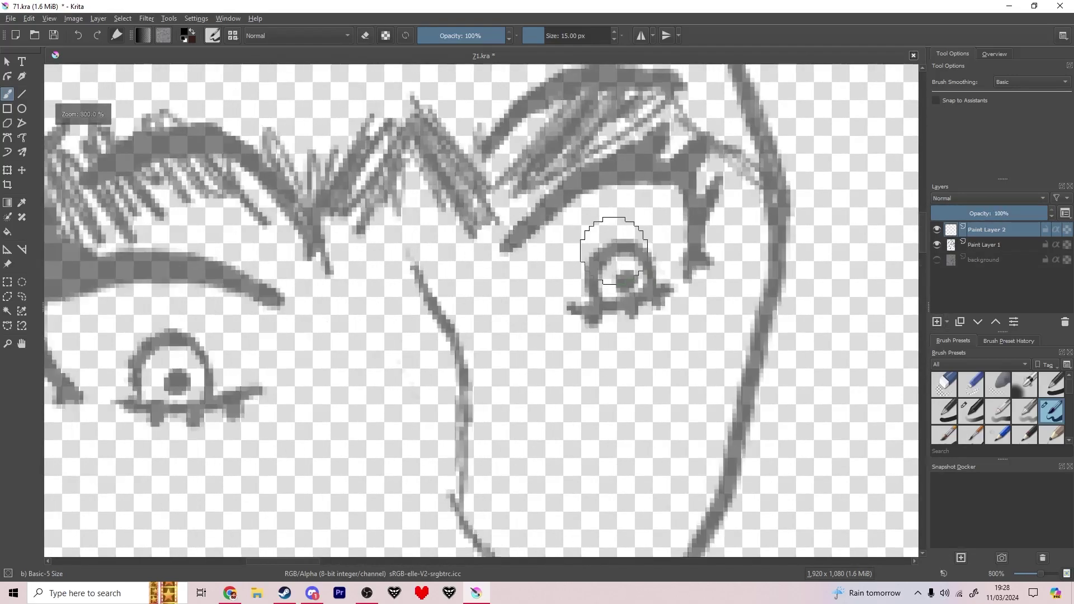
Ink the left eye's upper lid and lashes with the 3 px Basic-1 Copy brush, and trim the edge with the eraser.
drag(614, 251, 725, 260)
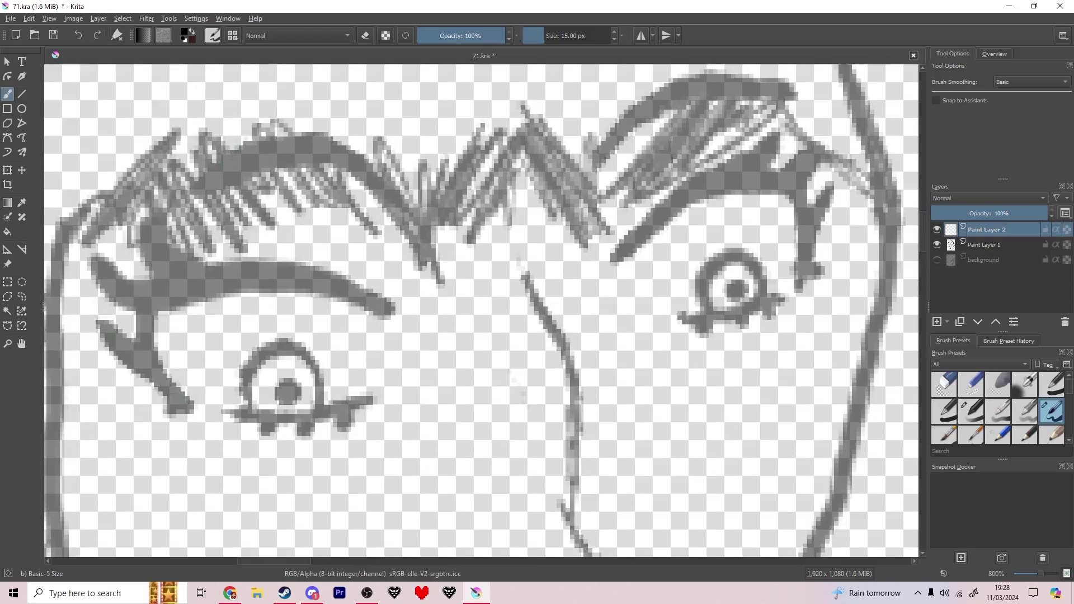
key(slash)
mouse_move(183, 423)
mouse_down()
mouse_move(135, 363)
mouse_move(151, 358)
mouse_move(100, 263)
mouse_move(147, 288)
mouse_move(167, 279)
mouse_move(162, 240)
mouse_move(307, 277)
mouse_move(392, 315)
mouse_up()
mouse_move(331, 294)
mouse_down()
mouse_move(144, 312)
mouse_move(144, 354)
mouse_move(199, 278)
mouse_move(300, 270)
mouse_up()
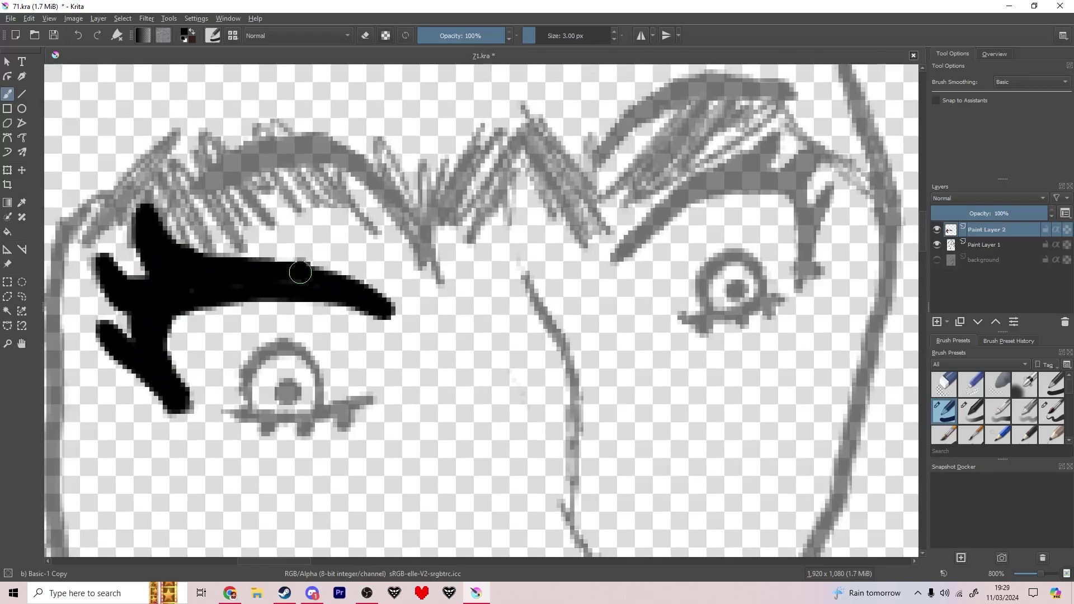
drag(313, 313, 180, 321)
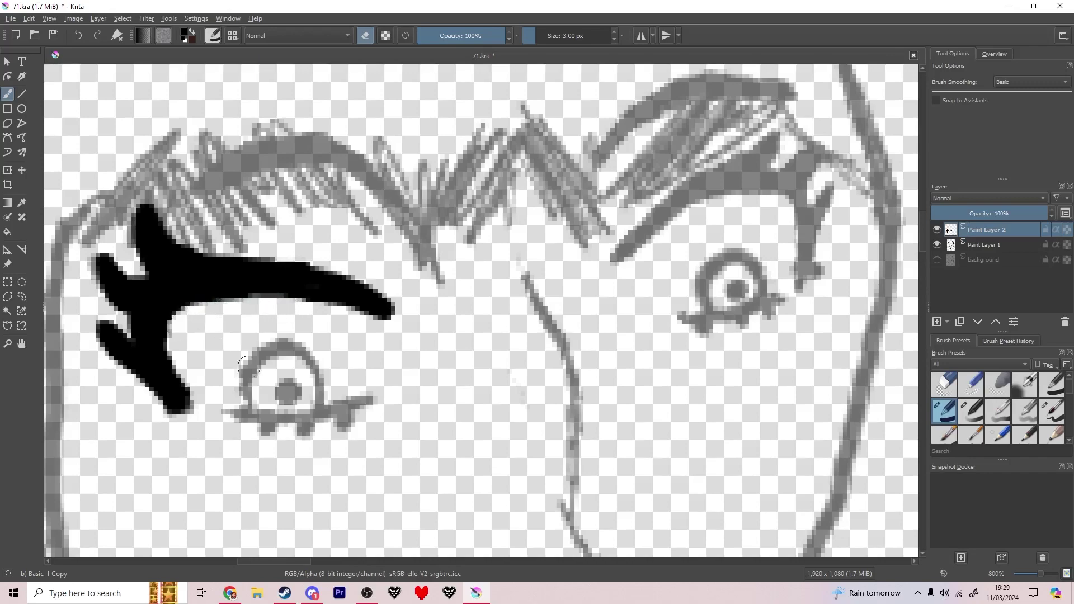
key(e)
Ink the left eye's outer corner, iris, pupil and lower lid, undoing stray strokes.
drag(161, 395, 155, 390)
mouse_move(230, 415)
mouse_down()
mouse_move(360, 410)
mouse_move(234, 419)
mouse_move(282, 340)
mouse_move(322, 406)
mouse_move(289, 394)
mouse_up()
key(ctrl+z)
key(ctrl+z)
Ink the right eye: iris, pupil, lower lid, and thick upper lid with outer lashes.
mouse_move(679, 320)
mouse_down()
mouse_move(777, 307)
mouse_move(727, 330)
mouse_move(696, 263)
mouse_move(734, 297)
mouse_up()
drag(796, 285, 802, 224)
key(ctrl+z)
key(ctrl+z)
mouse_move(729, 291)
mouse_down()
mouse_move(802, 243)
mouse_move(695, 195)
mouse_move(615, 258)
mouse_up()
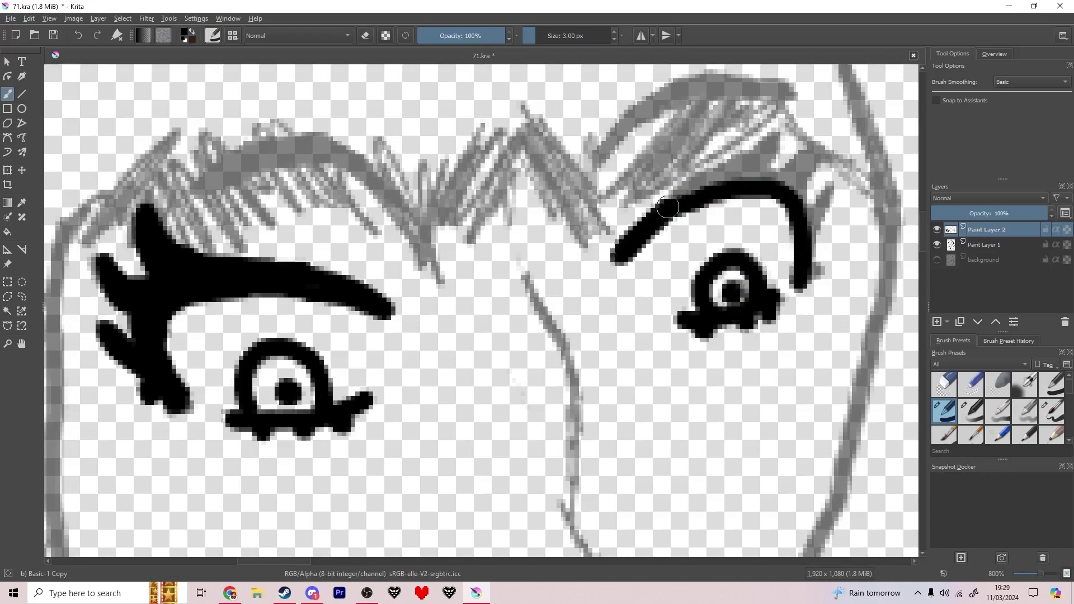
drag(654, 221, 780, 130)
mouse_move(778, 179)
mouse_down()
mouse_move(810, 147)
mouse_move(819, 277)
mouse_up()
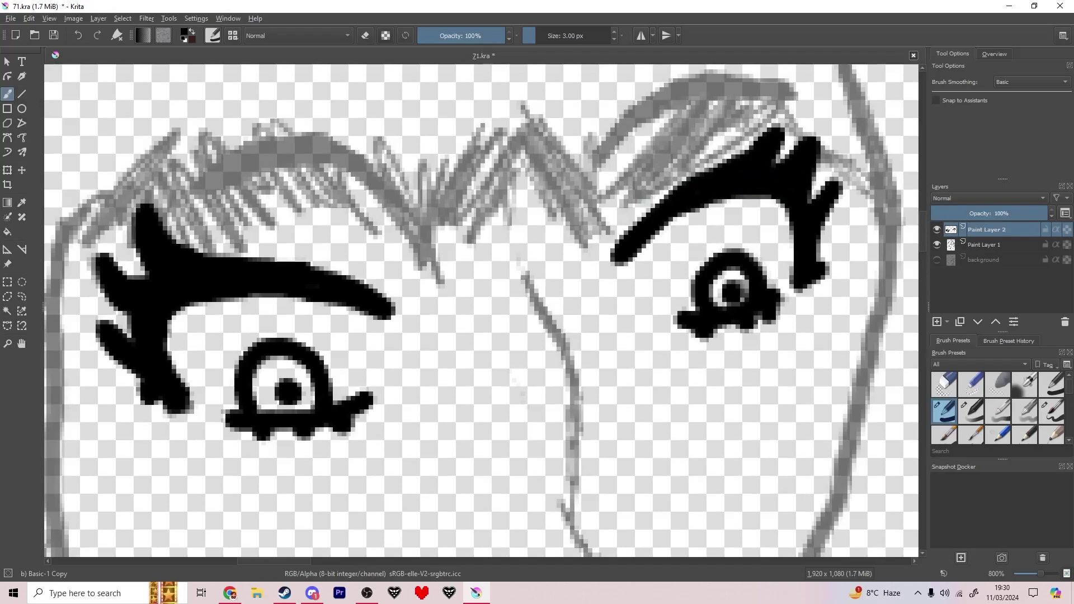
Ink the nose bridge, tip and nostril over the sketch, and clean the tip with the eraser.
scroll(686, 223, down, 1)
drag(676, 185, 686, 223)
mouse_move(584, 231)
mouse_down()
mouse_move(479, 137)
mouse_move(513, 276)
mouse_move(495, 387)
mouse_move(492, 370)
mouse_up()
key(ctrl+z)
key(e)
drag(553, 353, 548, 384)
key(e)
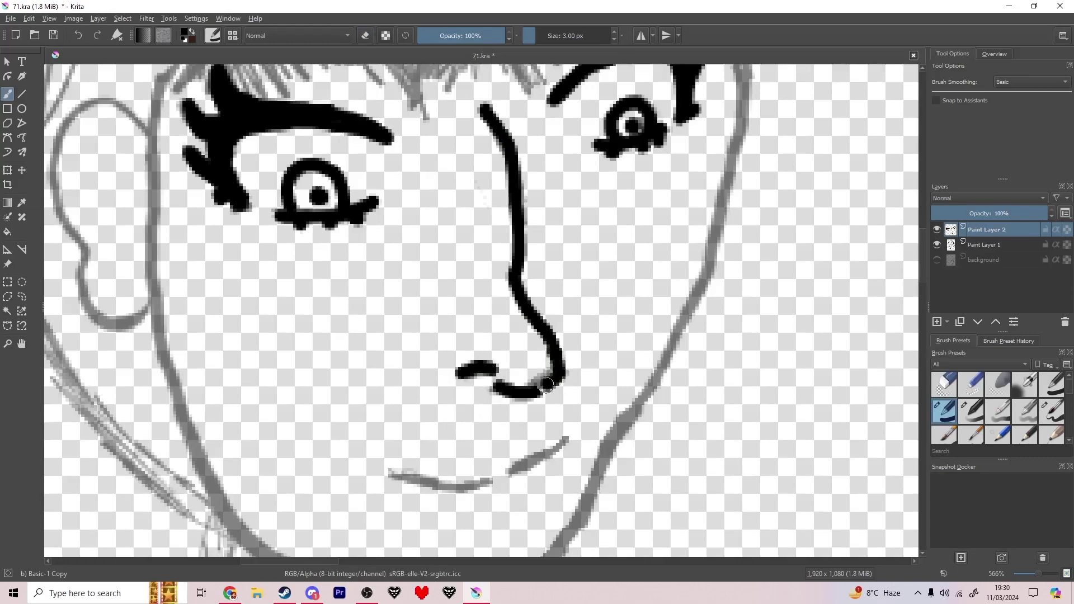
Ink the two mouth strokes and check the line art by toggling the sketch layer's visibility.
mouse_move(394, 465)
mouse_down()
mouse_move(490, 482)
mouse_move(558, 451)
mouse_up()
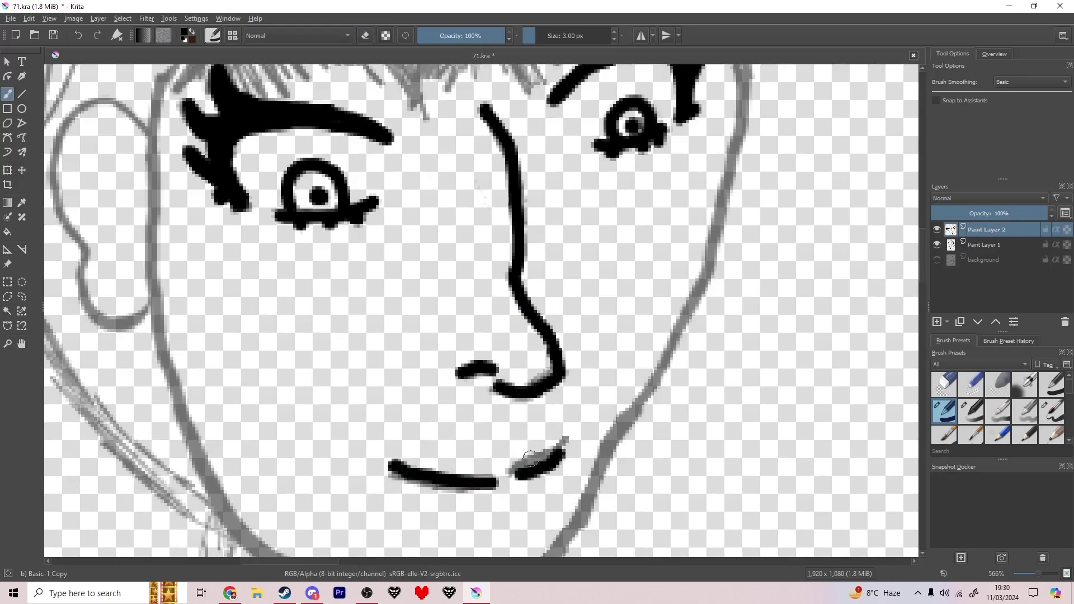
scroll(547, 433, down, 4)
click(937, 245)
click(936, 245)
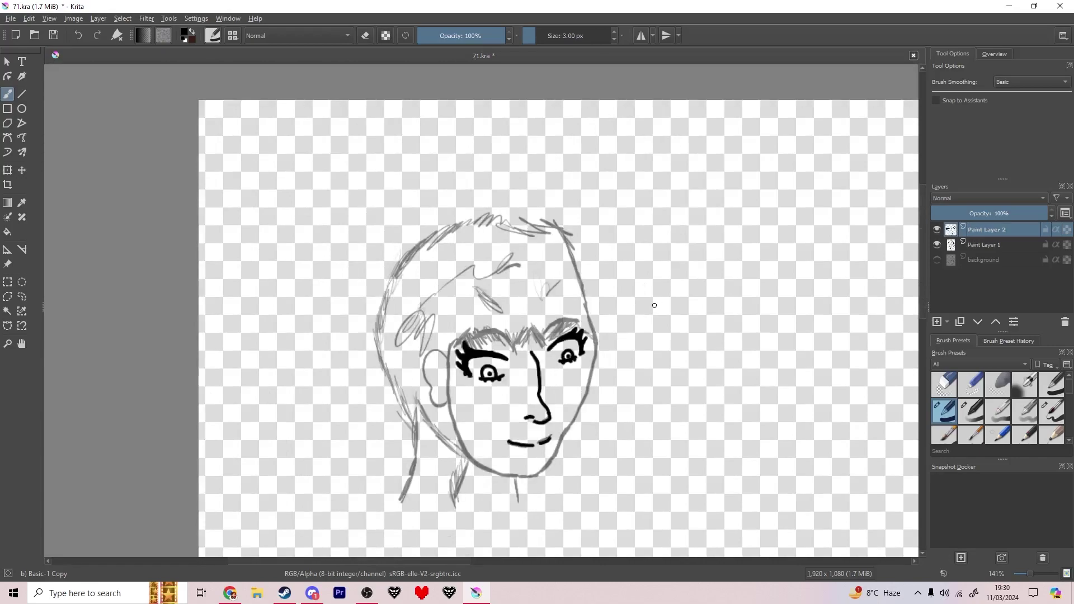
Ink the chin and the face's right cheek and jaw contour over the sketch, redoing strokes that stray.
scroll(575, 454, up, 4)
scroll(553, 412, down, 1)
drag(412, 449, 413, 462)
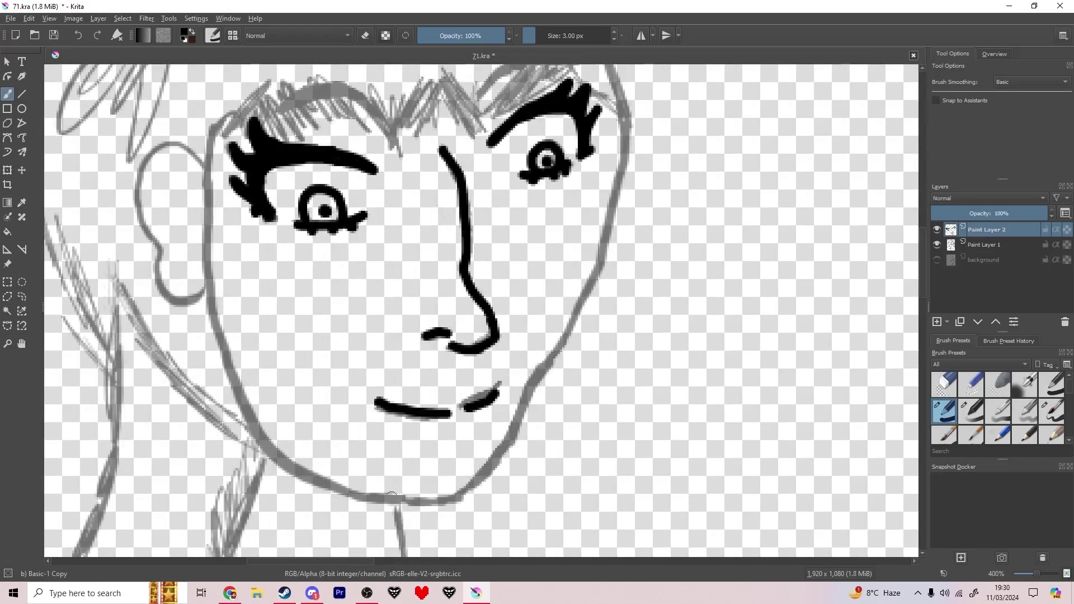
drag(469, 484, 502, 447)
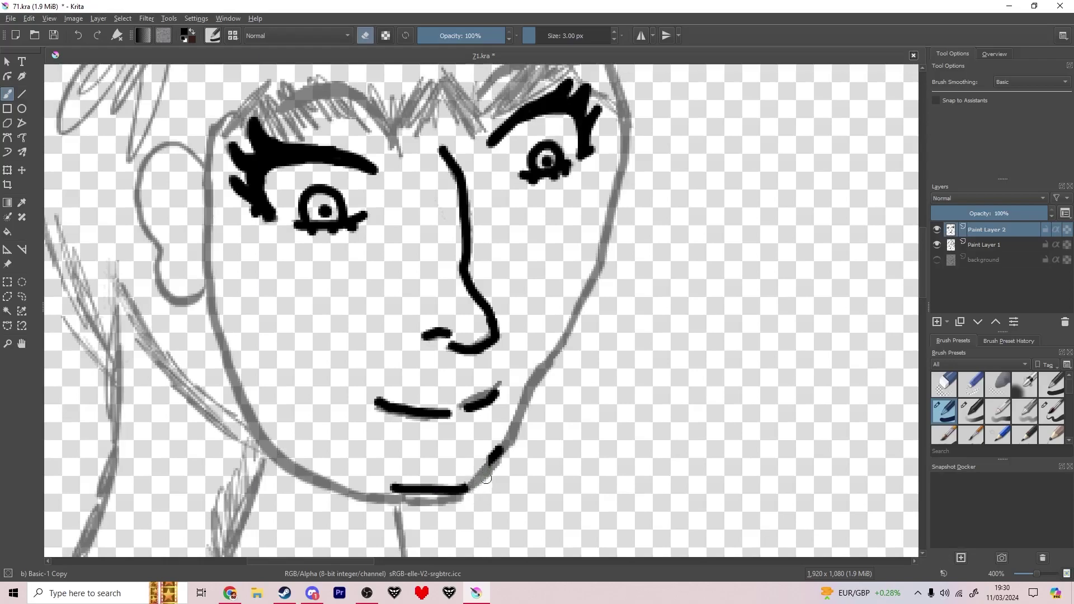
mouse_move(534, 387)
mouse_down()
mouse_move(618, 213)
mouse_move(584, 268)
mouse_up()
key(ctrl+z)
mouse_move(495, 453)
mouse_down()
mouse_move(594, 300)
mouse_move(637, 77)
mouse_up()
mouse_move(607, 170)
mouse_down()
mouse_move(510, 432)
mouse_move(467, 489)
mouse_up()
key(ctrl+z)
key(ctrl+z)
key(ctrl+z)
mouse_move(545, 367)
mouse_down()
mouse_move(612, 247)
mouse_move(621, 91)
mouse_up()
Ink a long hair line falling on each side of the face, redrawing the right one closer to the cheek.
drag(648, 115, 636, 541)
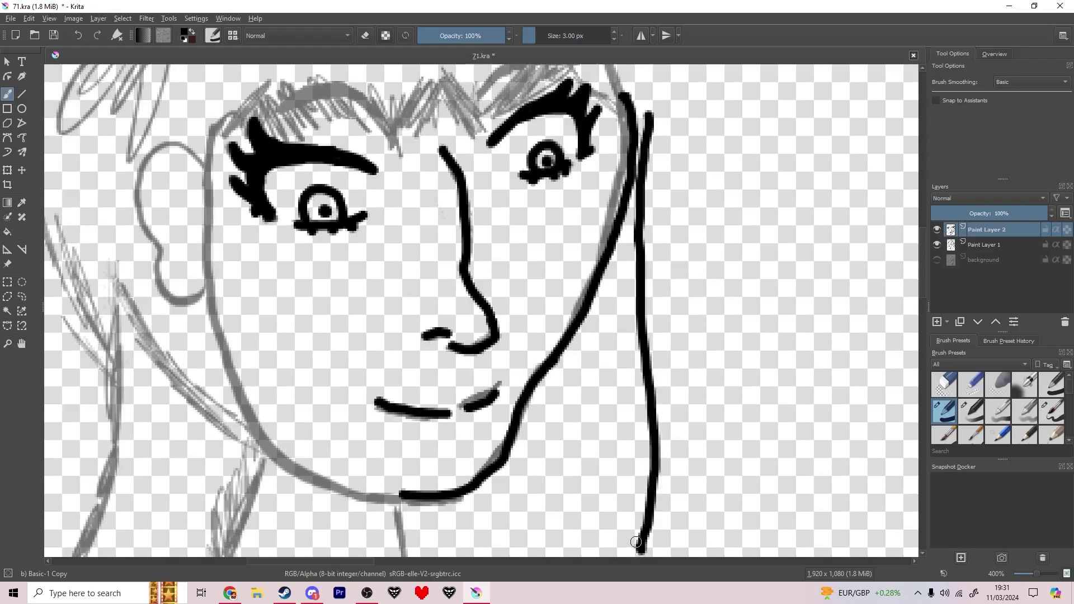
scroll(590, 269, down, 2)
key(ctrl+z)
scroll(582, 302, up, 2)
drag(643, 131, 602, 544)
drag(80, 543, 139, 68)
Ink the face's left side from the temple to the chin, joining the jaw line and undoing failed attempts.
mouse_move(414, 465)
mouse_down()
mouse_move(322, 451)
mouse_move(408, 464)
mouse_move(274, 290)
mouse_move(251, 167)
mouse_up()
key(ctrl+z)
key(ctrl+z)
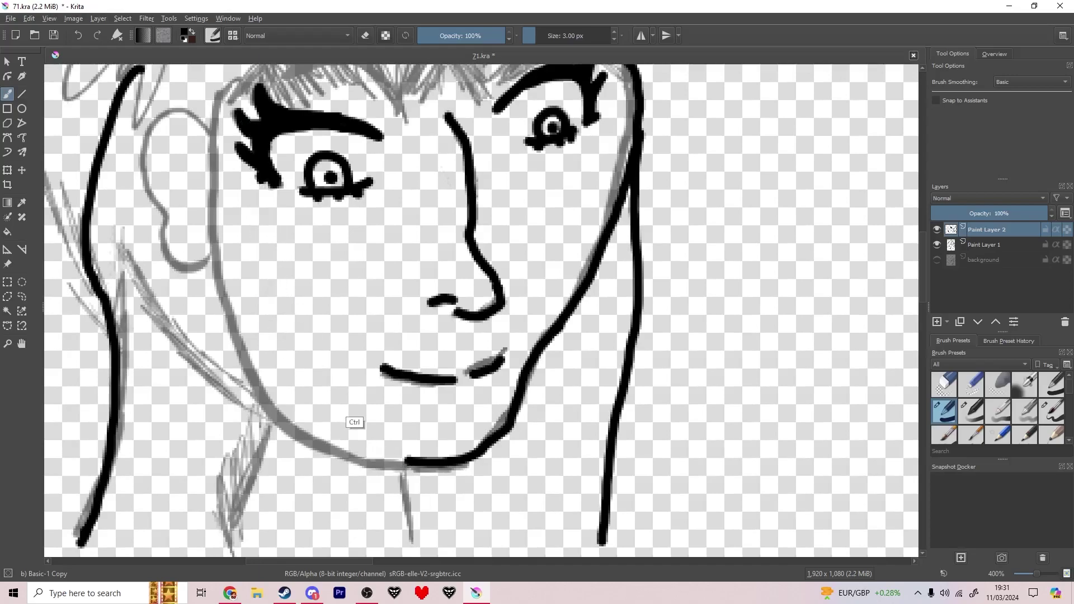
mouse_move(374, 456)
mouse_down()
mouse_move(296, 392)
mouse_move(229, 156)
mouse_move(226, 78)
mouse_move(223, 279)
mouse_move(327, 453)
mouse_move(414, 465)
mouse_up()
key(ctrl+z)
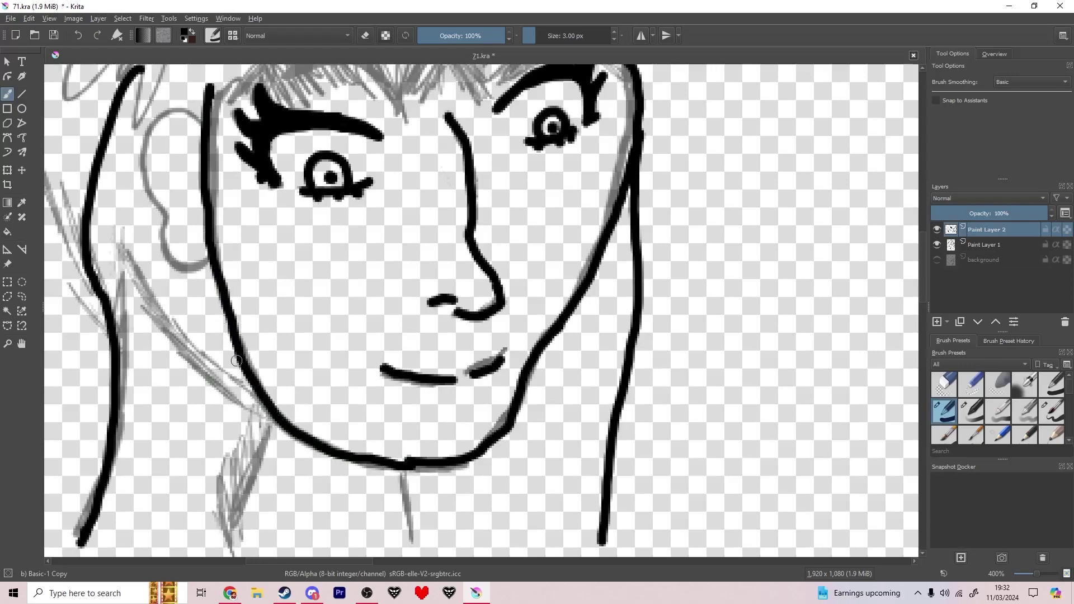
Try inking the hair outline behind the sketched ear, undoing strokes that miss the shape.
drag(87, 268, 62, 126)
key(ctrl+z)
scroll(62, 127, down, 1)
drag(137, 191, 350, 395)
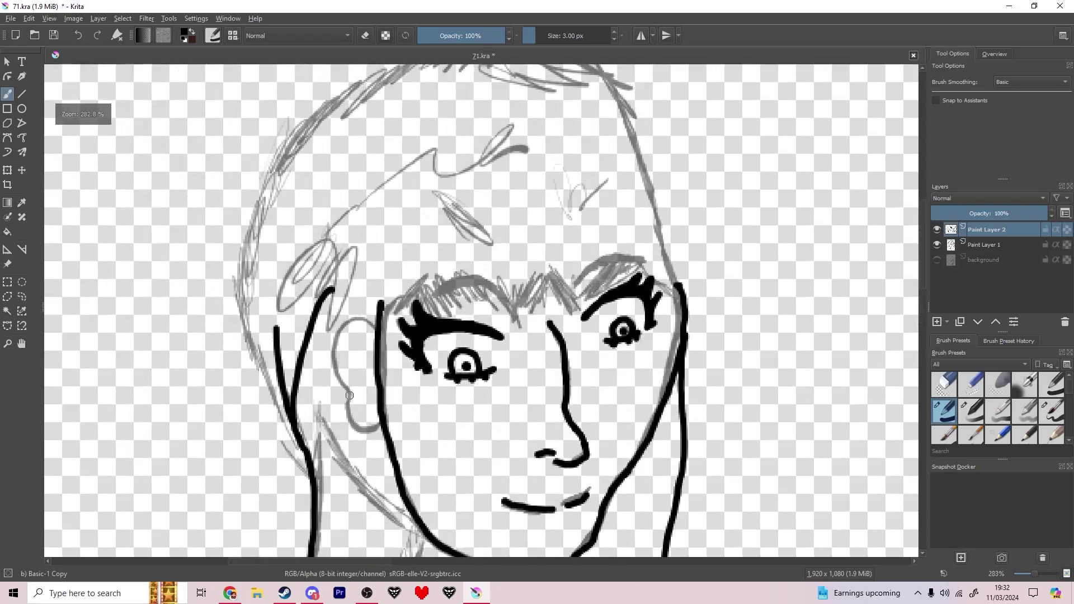
key(ctrl+z)
mouse_move(292, 422)
mouse_down()
mouse_move(272, 366)
mouse_move(258, 232)
mouse_move(330, 114)
mouse_move(528, 90)
mouse_move(676, 260)
mouse_move(425, 302)
mouse_move(388, 292)
mouse_up()
Hide the sketch layer to check the line art, and undo the recent inked hair and face outline strokes.
click(936, 244)
scroll(668, 322, down, 3)
scroll(648, 338, up, 6)
key(ctrl+z)
key(ctrl+z)
key(ctrl+z)
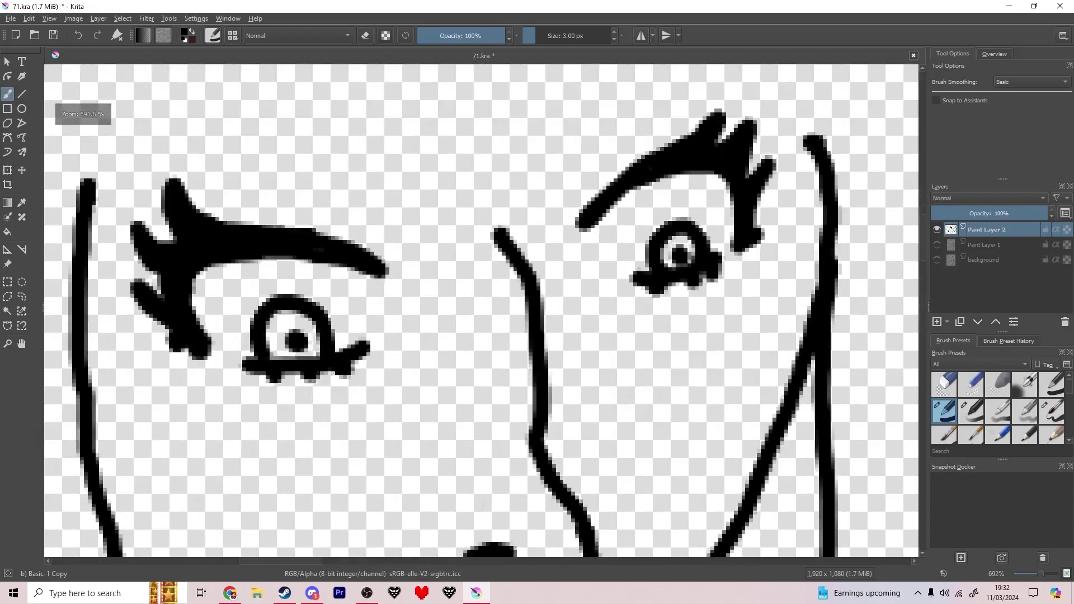
scroll(604, 207, down, 4)
key(ctrl+z)
key(ctrl+z)
key(ctrl+z)
key(ctrl+z)
key(ctrl+z)
key(ctrl+z)
key(ctrl+z)
key(ctrl+z)
key(ctrl+z)
key(ctrl+z)
key(ctrl+z)
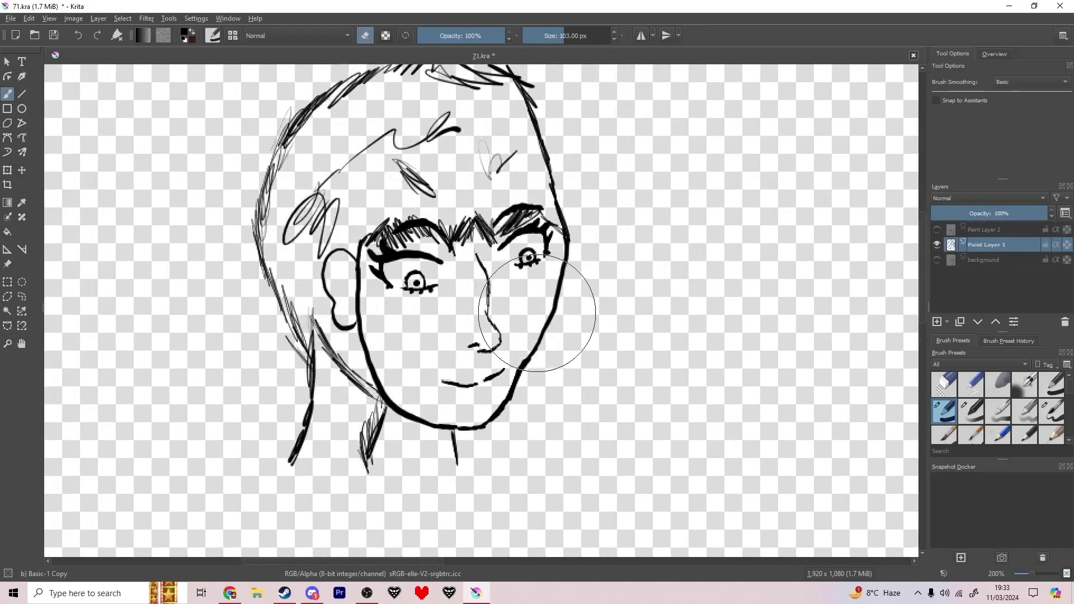
Switch to the Basic-5 Size brush at 15 px and add a new paint layer above the sketch.
scroll(537, 313, up, 1)
drag(536, 313, 368, 319)
key(slash)
drag(475, 263, 529, 241)
key(ctrl+z)
drag(664, 308, 546, 286)
drag(523, 287, 638, 299)
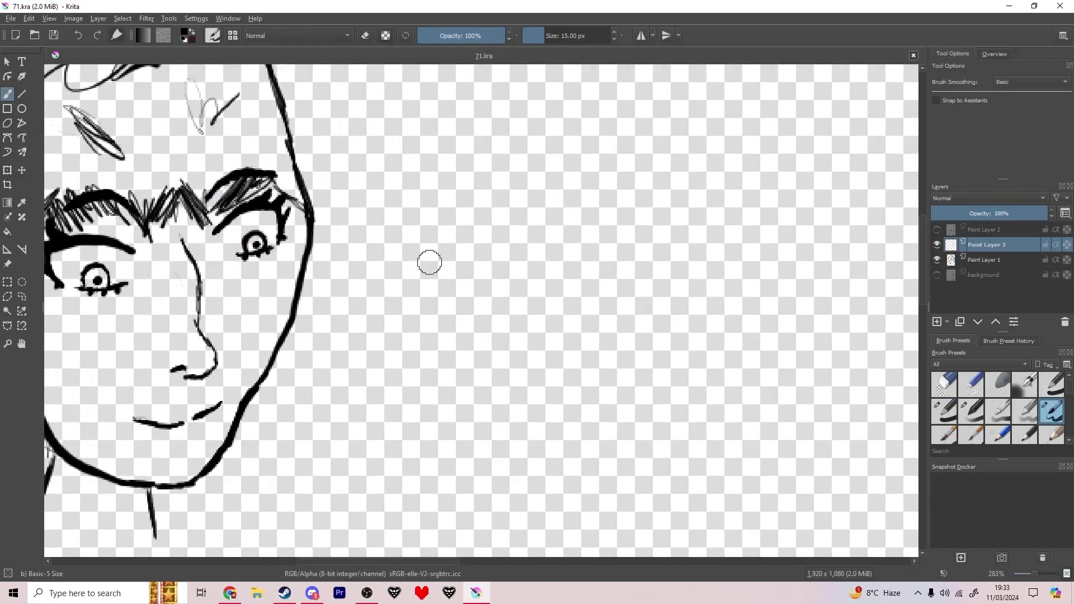
Draw three long horizontal guidelines for an eye on the empty canvas beside the head, redoing the uppermost one.
scroll(581, 255, up, 1)
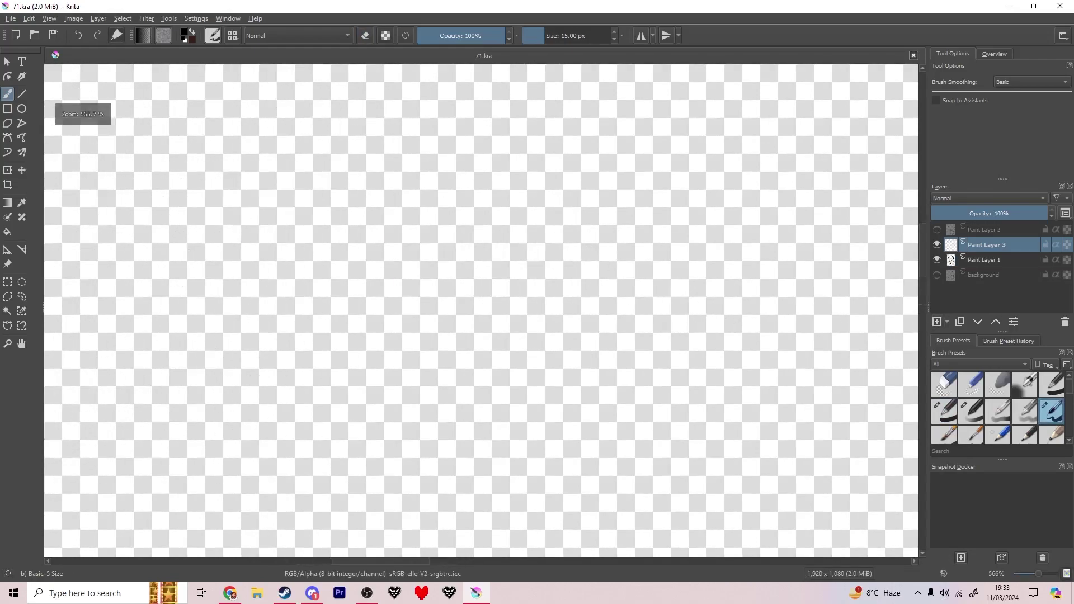
drag(231, 294, 811, 317)
drag(240, 249, 809, 285)
key(ctrl+z)
drag(242, 246, 809, 264)
mouse_move(232, 400)
mouse_down()
mouse_move(361, 401)
mouse_move(823, 428)
mouse_up()
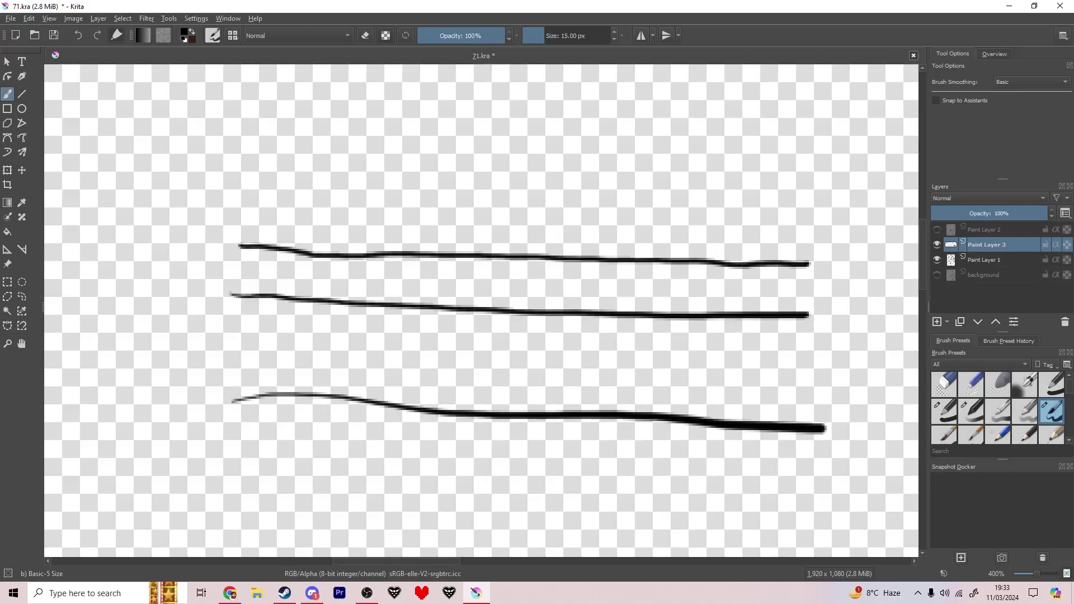
Set the guideline layer's opacity to 50% and draw a filled upper eyelid with two outer lashes on a new layer.
click(995, 213)
key(Insert)
mouse_move(397, 290)
mouse_down()
mouse_move(564, 271)
mouse_move(642, 298)
mouse_move(672, 277)
mouse_move(677, 254)
mouse_move(664, 271)
mouse_move(618, 280)
mouse_move(615, 259)
mouse_move(645, 213)
mouse_move(601, 246)
mouse_move(475, 252)
mouse_move(358, 282)
mouse_up()
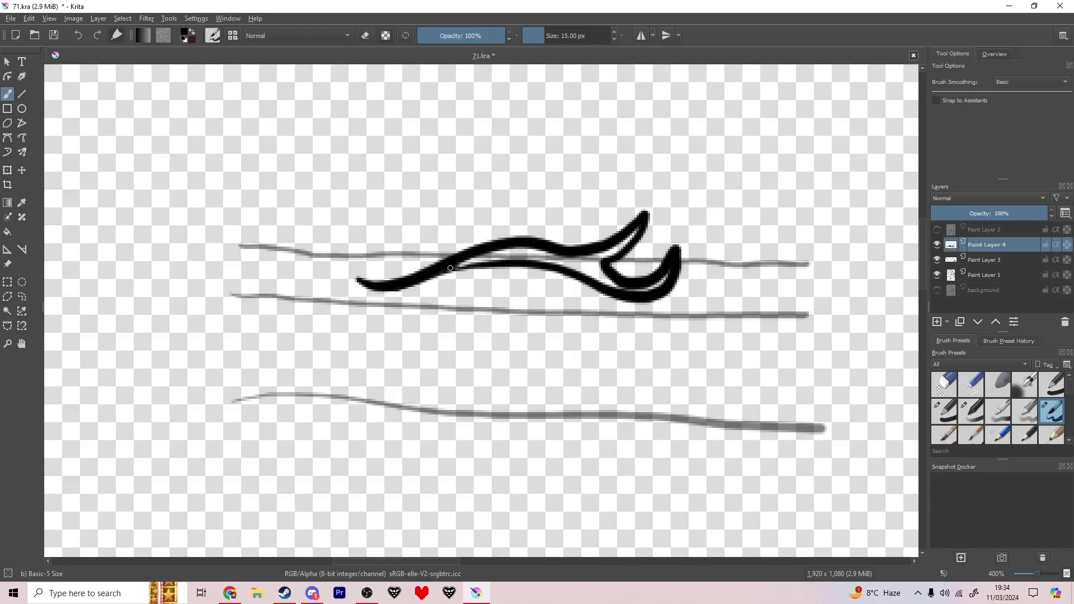
mouse_move(465, 262)
mouse_down()
mouse_move(591, 261)
mouse_move(635, 229)
mouse_move(590, 270)
mouse_move(658, 283)
mouse_up()
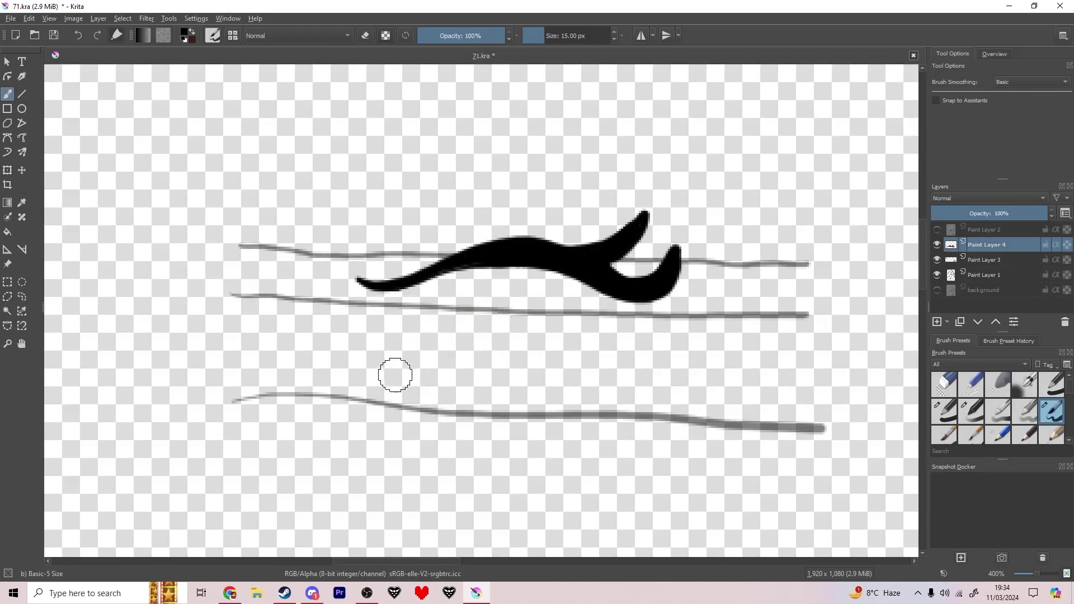
Draw the curved lower lid with four small lashes, and a round iris with a pupil between the lids.
mouse_move(409, 384)
mouse_down()
mouse_move(443, 401)
mouse_move(511, 408)
mouse_move(567, 392)
mouse_move(600, 364)
mouse_up()
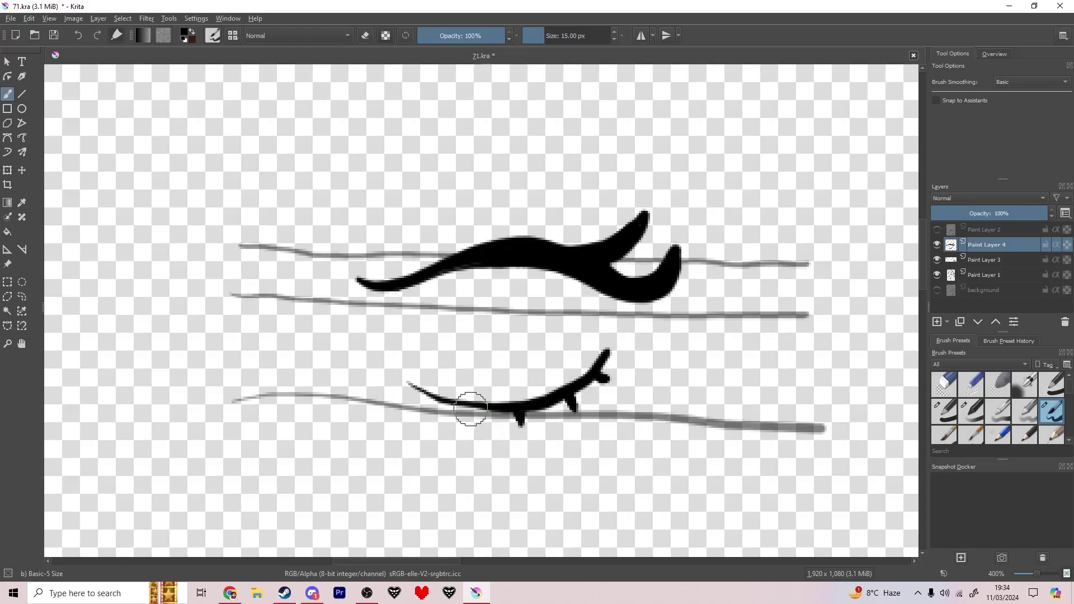
drag(465, 415, 463, 419)
mouse_move(509, 277)
mouse_down()
mouse_move(478, 292)
mouse_move(465, 347)
mouse_move(485, 399)
mouse_up()
key(ctrl+z)
mouse_move(491, 296)
mouse_down()
mouse_move(475, 356)
mouse_move(511, 372)
mouse_move(539, 332)
mouse_move(513, 296)
mouse_move(487, 300)
mouse_up()
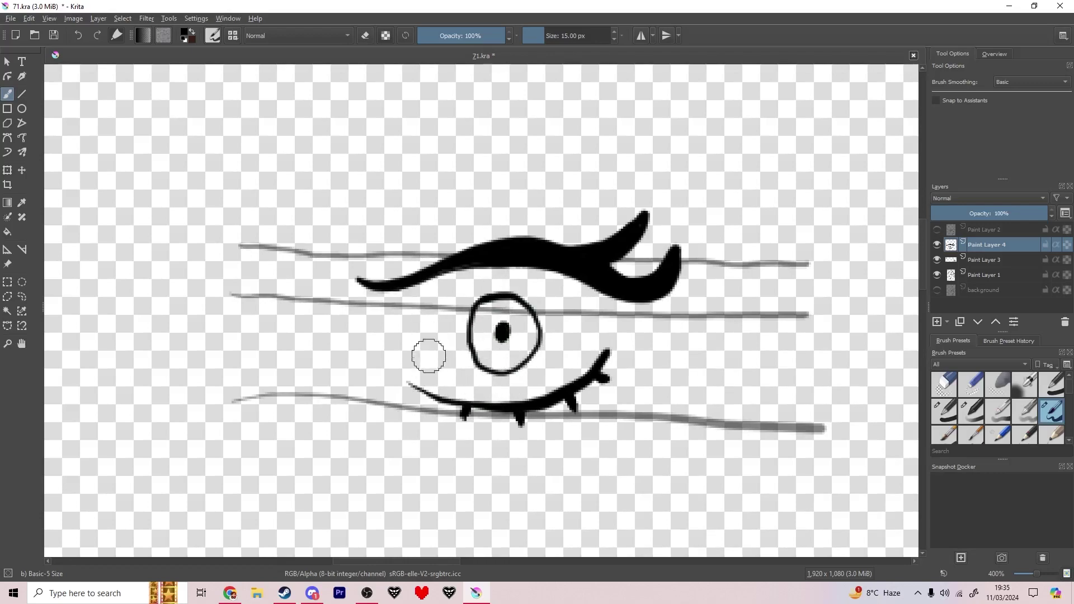
Duplicate the guideline layer and move the copy sideways with the Transform tool.
scroll(470, 274, down, 3)
mouse_move(493, 150)
mouse_down()
mouse_move(443, 287)
mouse_move(474, 283)
mouse_up()
click(992, 259)
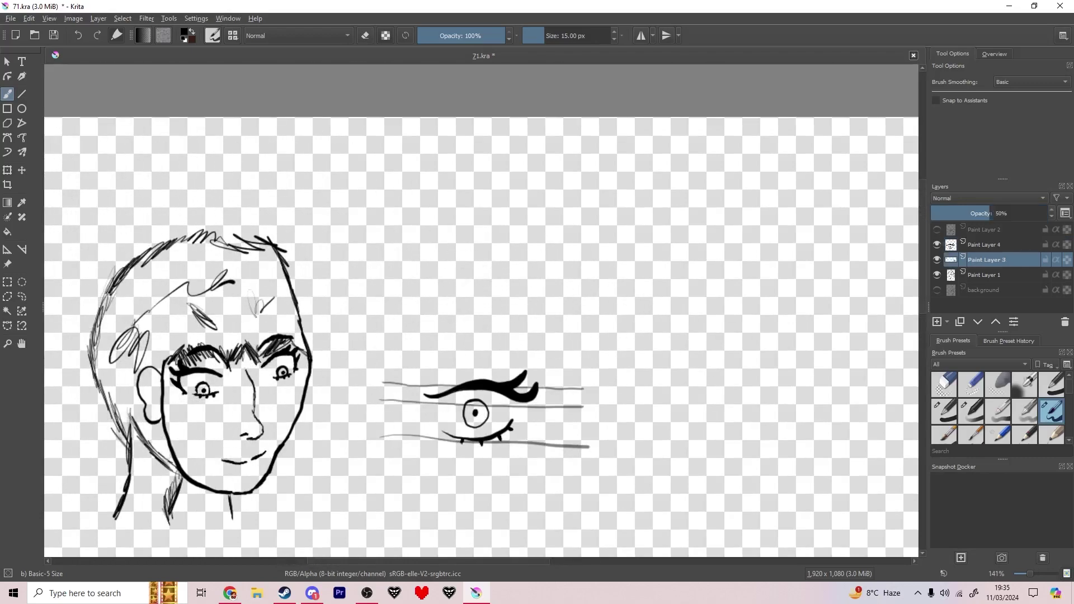
key(ctrl+j)
key(ctrl+t)
right_click(561, 417)
drag(503, 418, 791, 416)
Duplicate the eye layer, mirror one eye horizontally and position the two eyes side by side.
click(985, 244)
key(ctrl+j)
click(481, 411)
right_click(511, 395)
click(538, 472)
click(986, 259)
drag(482, 412, 637, 337)
Hide both guideline layers and apply the eye transform.
click(936, 275)
click(936, 290)
click(634, 412)
key(Return)
scroll(639, 435, up, 2)
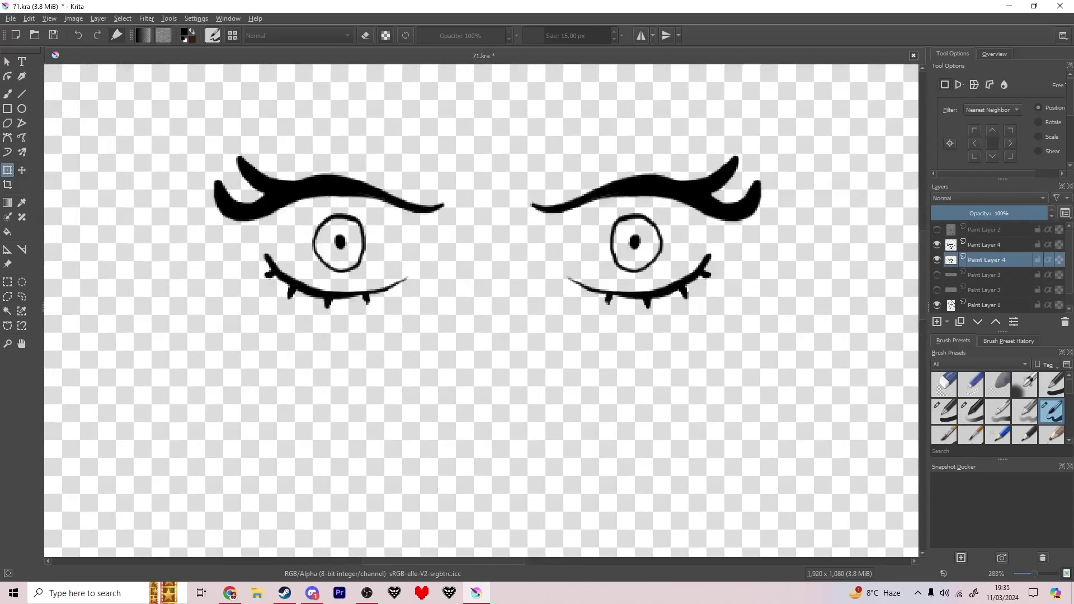
Toggle the two guideline layers and leave only the one spanning both eyes visible.
click(936, 290)
click(986, 290)
click(936, 289)
click(986, 274)
click(936, 275)
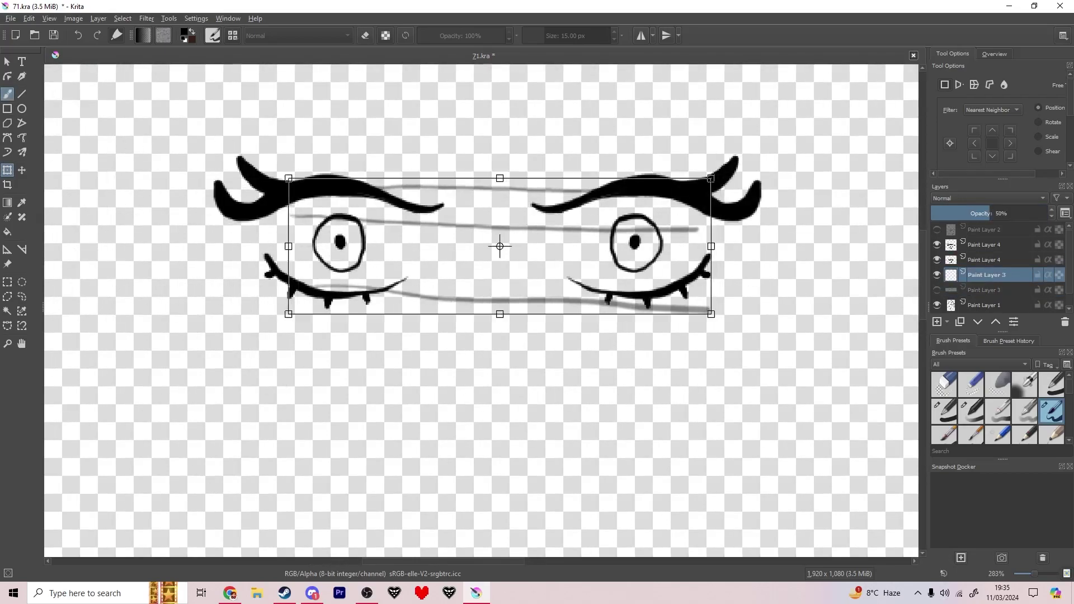
Sketch an inverted triangle and a rounded nose base between the eyes, with two short mouth guidelines below.
key(b)
mouse_move(414, 274)
mouse_down()
mouse_move(556, 276)
mouse_move(472, 381)
mouse_move(412, 273)
mouse_up()
mouse_move(428, 390)
mouse_down()
mouse_move(447, 387)
mouse_move(504, 427)
mouse_move(429, 385)
mouse_up()
scroll(468, 372, down, 2)
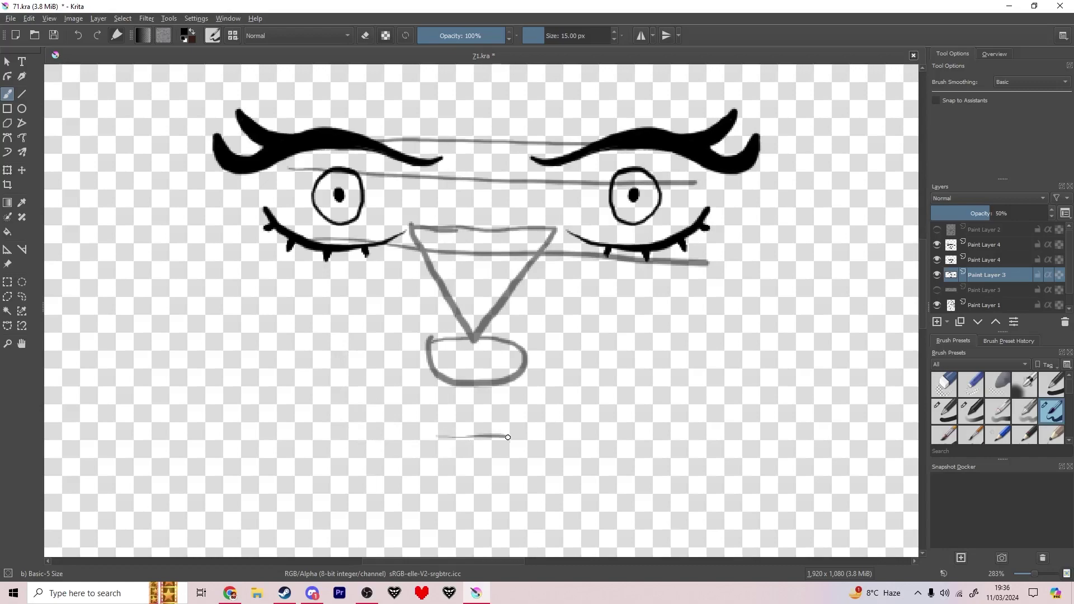
Merge the two eye layers into one and add a new paint layer above them.
click(987, 245)
key(ctrl+e)
click(937, 259)
click(937, 260)
key(Insert)
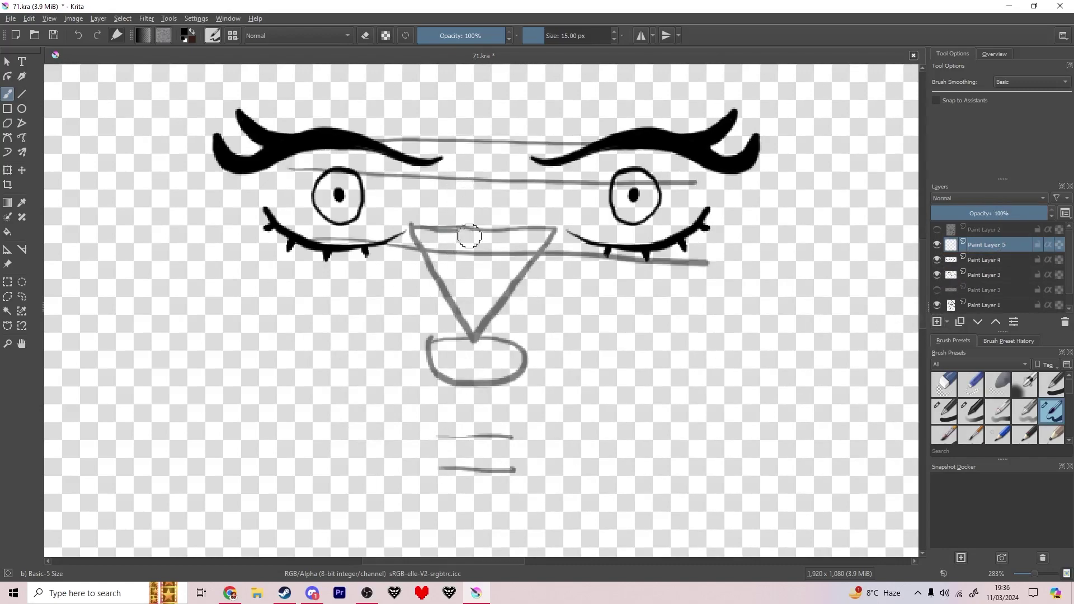
Draw the nose profile with a nostril, and a wide open grin with a row of upper teeth and black-filled corners.
mouse_move(478, 148)
mouse_down()
mouse_move(464, 293)
mouse_move(438, 336)
mouse_move(451, 378)
mouse_up()
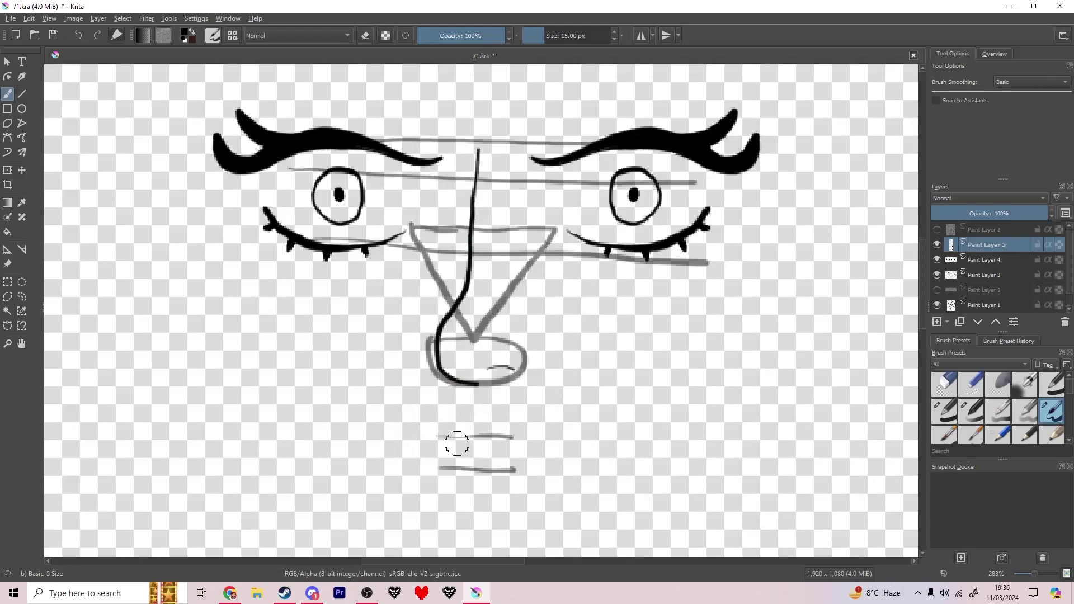
mouse_move(334, 410)
mouse_down()
mouse_move(358, 422)
mouse_move(601, 435)
mouse_move(644, 478)
mouse_move(386, 546)
mouse_move(338, 415)
mouse_up()
mouse_move(356, 451)
mouse_down()
mouse_move(499, 472)
mouse_move(610, 456)
mouse_up()
drag(352, 488, 367, 457)
drag(613, 457, 630, 460)
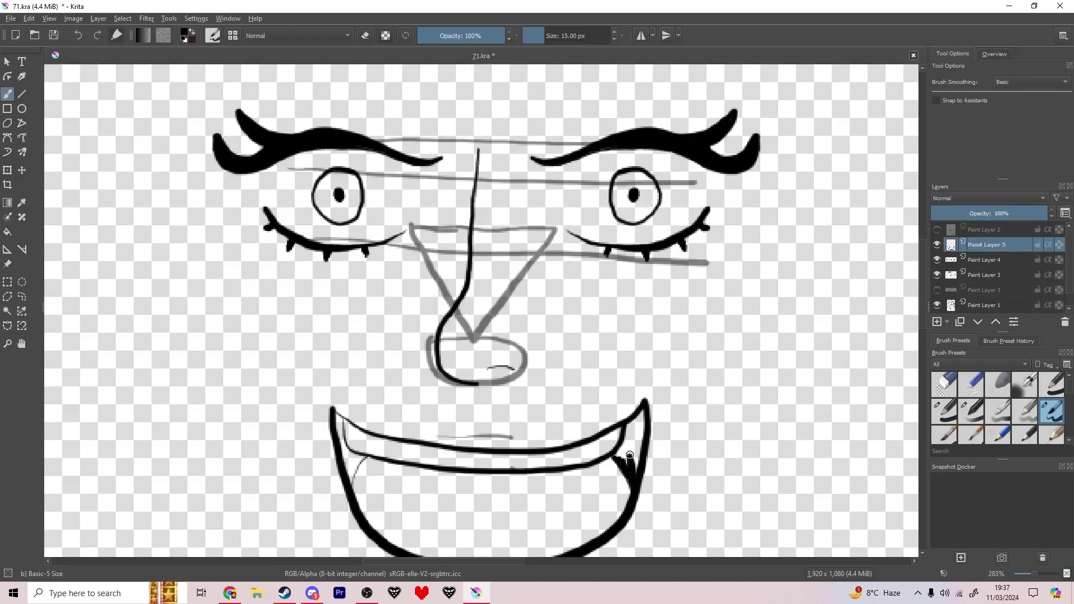
drag(635, 419, 636, 470)
drag(340, 421, 347, 451)
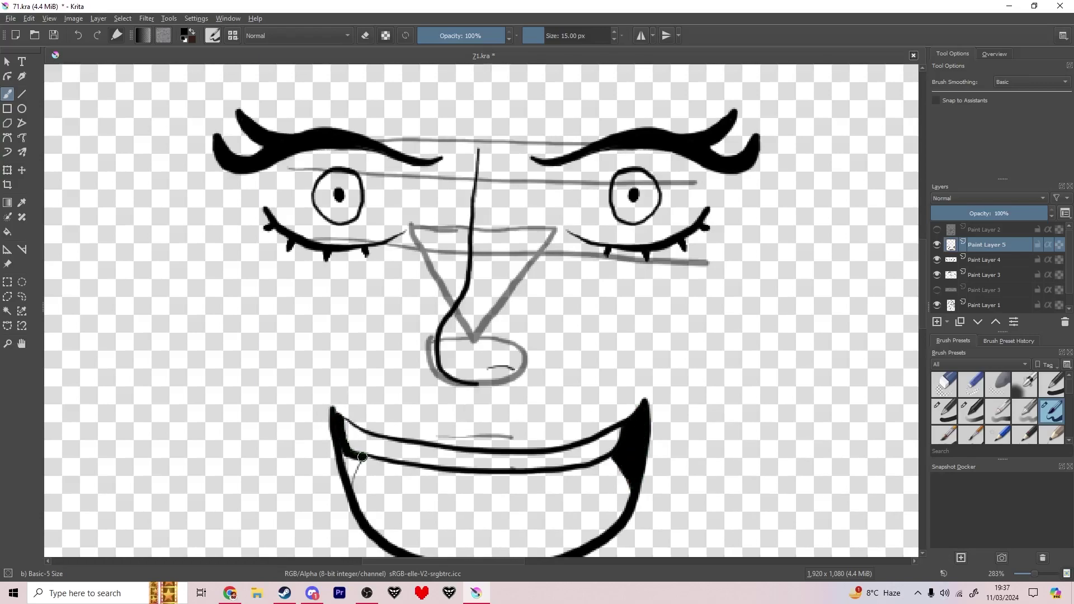
Hide the guideline layer and merge the nose and mouth layer down into the eye layer.
scroll(463, 264, down, 2)
click(936, 275)
scroll(554, 358, down, 2)
scroll(551, 352, up, 2)
key(ctrl+e)
Move the merged face features upward with the Transform tool and apply it.
key(ctrl+t)
mouse_move(560, 313)
mouse_down()
mouse_move(559, 234)
mouse_move(467, 260)
mouse_up()
key(Return)
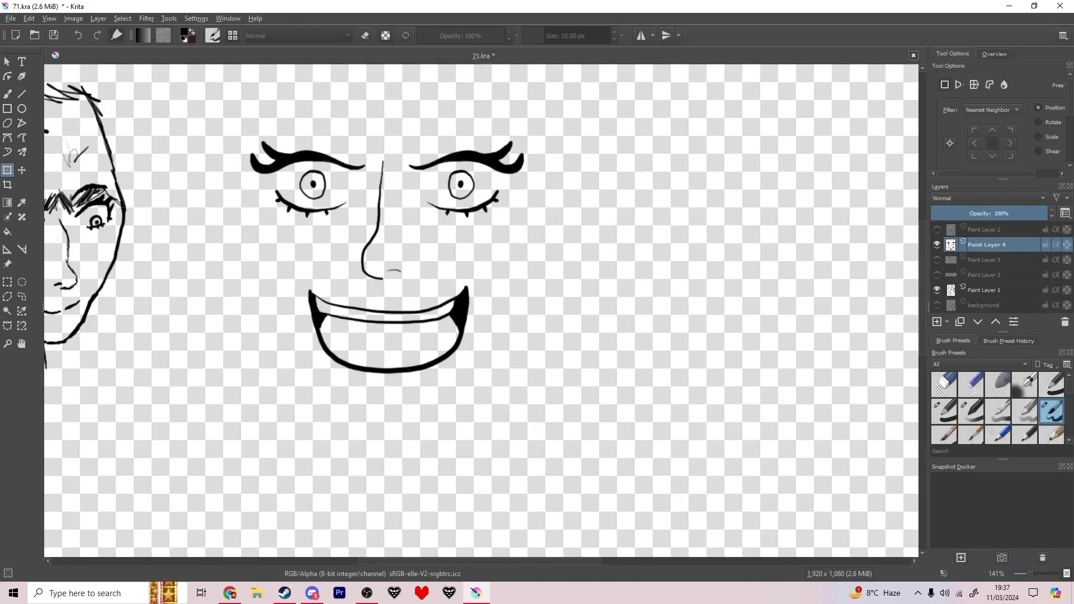
key(Insert)
drag(387, 263, 240, 282)
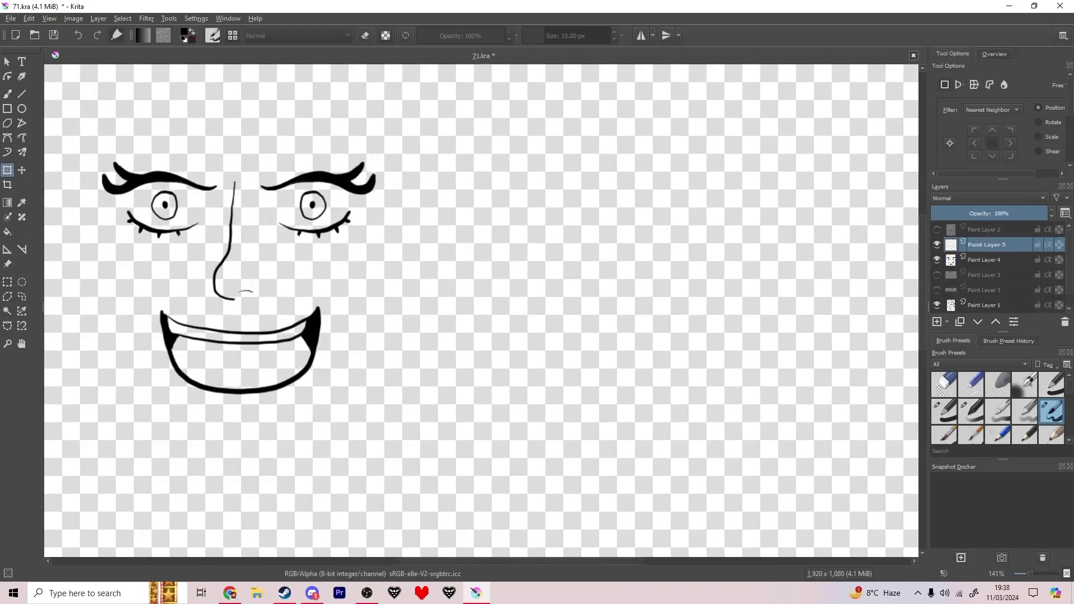
key(b)
mouse_move(203, 430)
mouse_down()
mouse_move(429, 349)
mouse_move(307, 407)
mouse_up()
key(ctrl+z)
Show the guideline layer again, move it up over the face features and enlarge it to match them.
drag(335, 292, 594, 320)
click(937, 275)
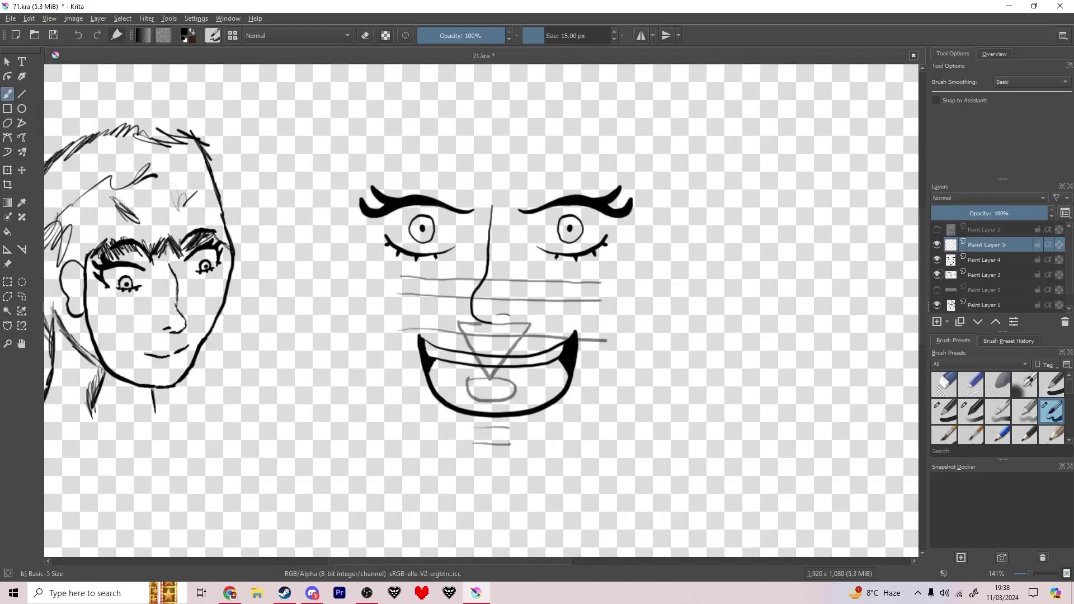
key(ctrl+z)
key(ctrl+shift+z)
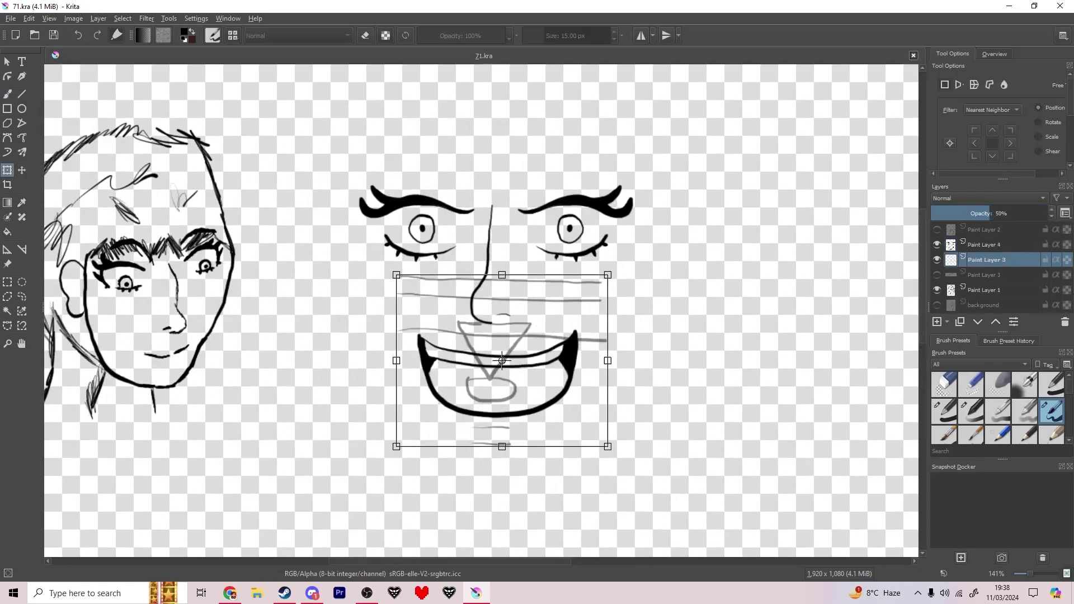
drag(502, 336, 506, 263)
drag(612, 374, 658, 420)
mouse_move(512, 290)
mouse_down()
mouse_move(502, 256)
mouse_move(486, 270)
mouse_move(698, 272)
mouse_move(725, 301)
mouse_move(451, 298)
mouse_up()
Try outlining the jaw from temple to temple around the eyes and mouth on the face features layer.
key(Page_Up)
click(7, 93)
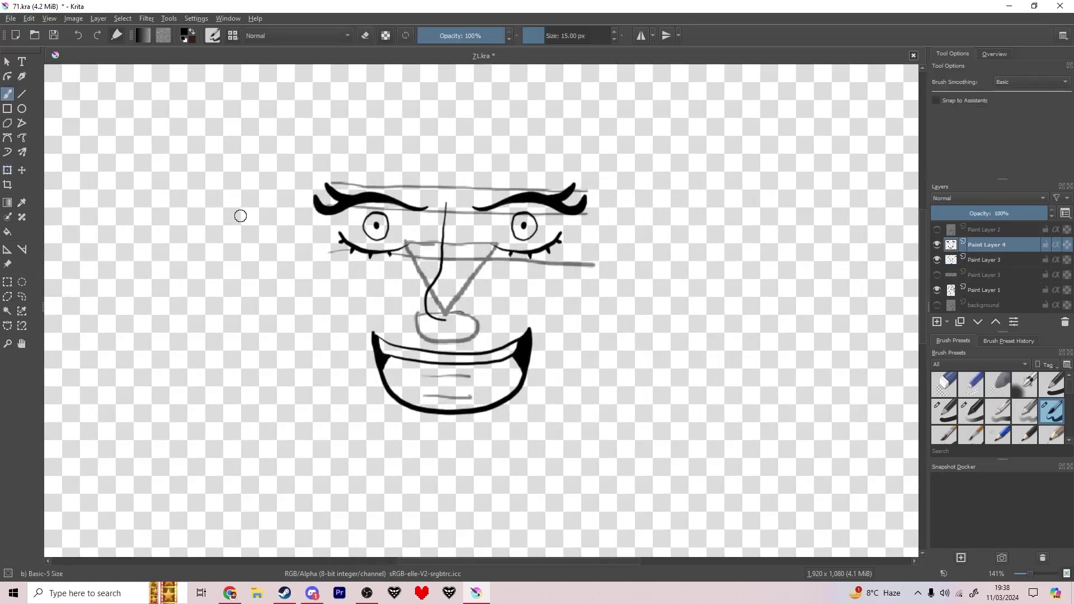
drag(417, 443, 432, 445)
key(ctrl+z)
mouse_move(521, 419)
mouse_down()
mouse_move(550, 367)
mouse_move(562, 274)
mouse_up()
key(ctrl+z)
key(ctrl+z)
mouse_move(602, 196)
mouse_down()
mouse_move(590, 344)
mouse_move(503, 430)
mouse_move(305, 157)
mouse_up()
key(ctrl+z)
mouse_move(603, 306)
mouse_down()
mouse_move(576, 390)
mouse_move(550, 428)
mouse_move(501, 459)
mouse_move(428, 465)
mouse_move(390, 446)
mouse_move(312, 350)
mouse_move(299, 184)
mouse_up()
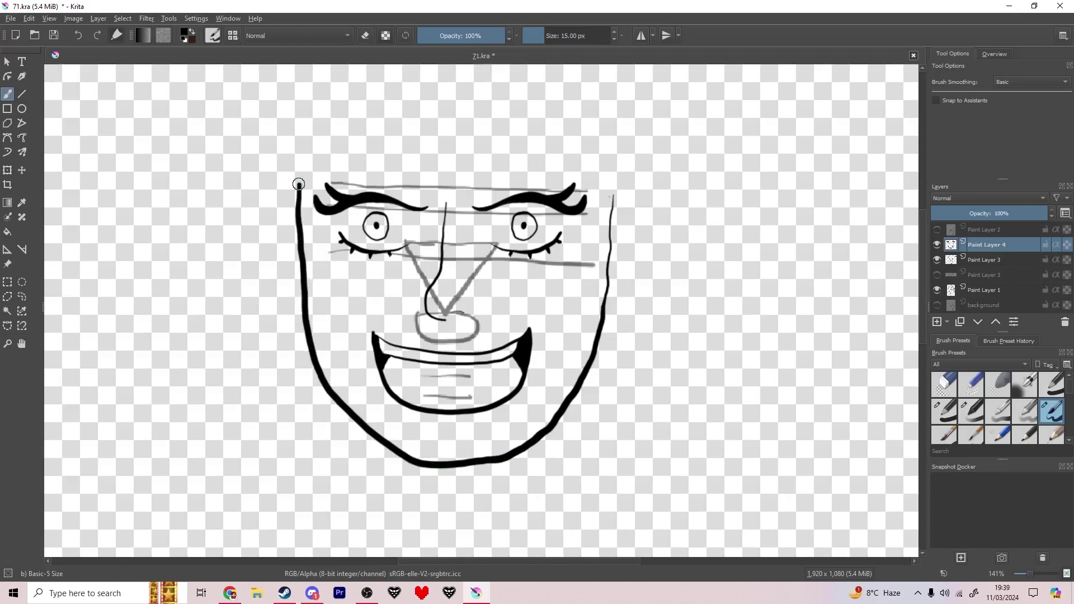
Try drawing a large circle around the face features on the guideline layer.
mouse_move(234, 201)
mouse_down()
mouse_move(242, 366)
mouse_move(210, 534)
mouse_up()
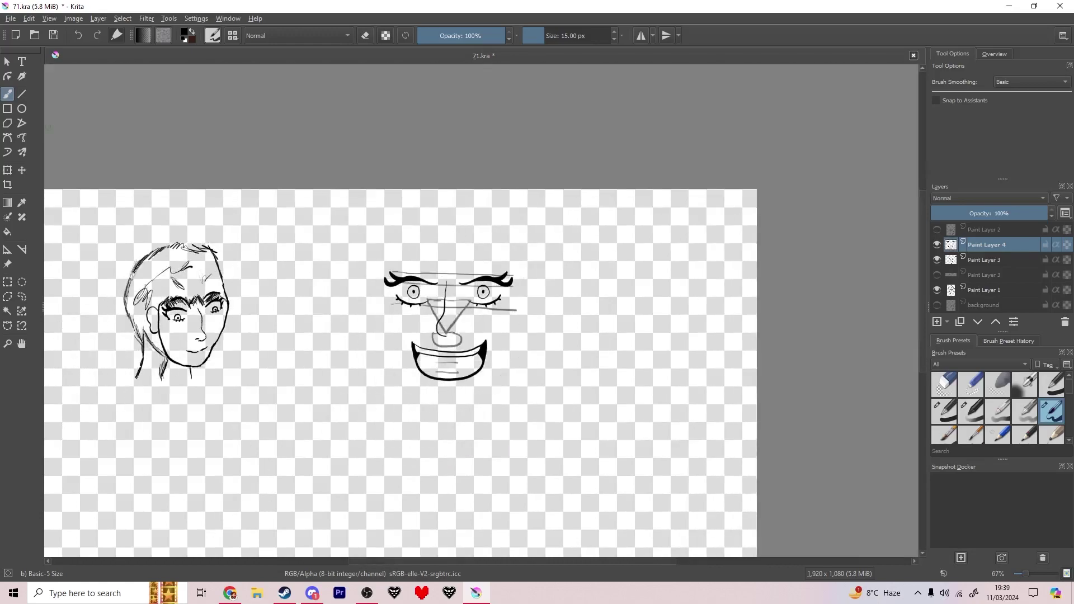
key(Page_Down)
drag(344, 247, 521, 428)
key(ctrl+t)
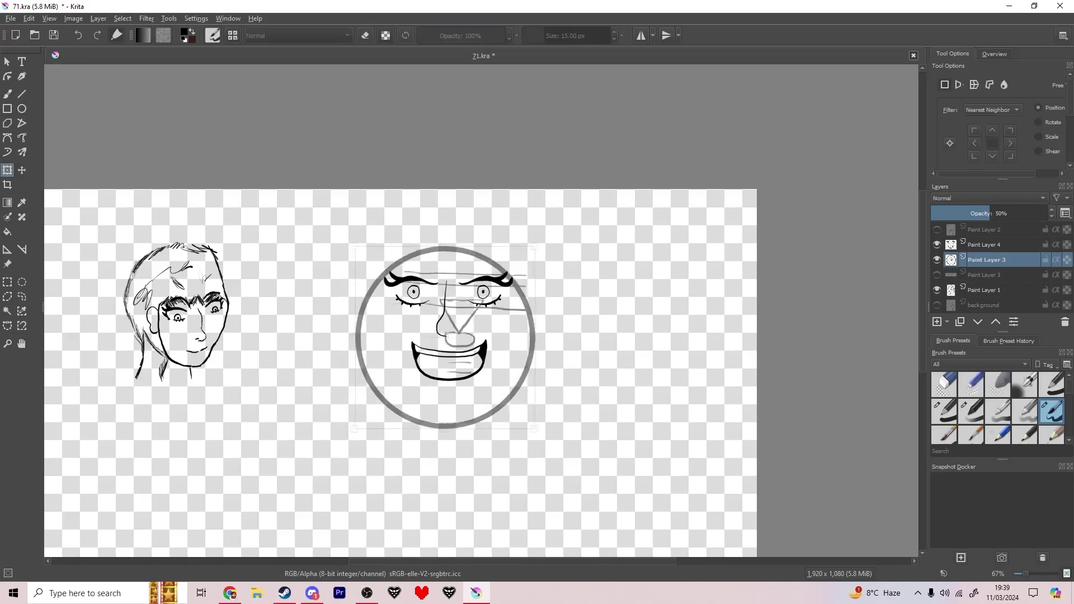
key(ctrl+z)
Try drawing a head circle on a new layer and moving and resizing it around the features with the Transform tool.
key(Insert)
key(shift+j)
mouse_move(343, 230)
mouse_down()
mouse_move(544, 415)
mouse_move(534, 420)
mouse_up()
key(ctrl+t)
drag(438, 324, 450, 324)
drag(548, 228, 483, 293)
drag(418, 357, 447, 286)
drag(512, 350, 602, 427)
drag(602, 325, 554, 324)
drag(554, 408, 575, 428)
drag(478, 334, 449, 300)
key(ctrl+z)
key(ctrl+z)
key(ctrl+z)
key(ctrl+z)
key(ctrl+z)
key(ctrl+z)
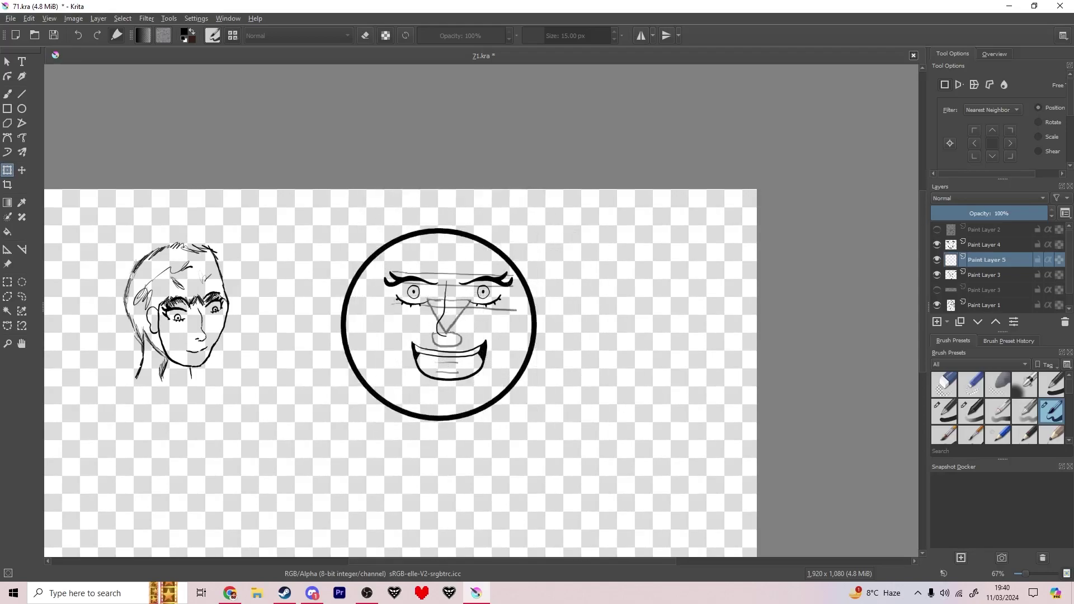
Hide the guideline layer and make the face features layer active for brush work.
key(b)
mouse_move(512, 369)
mouse_down()
mouse_move(546, 369)
mouse_move(541, 350)
mouse_up()
click(936, 259)
scroll(425, 313, up, 1)
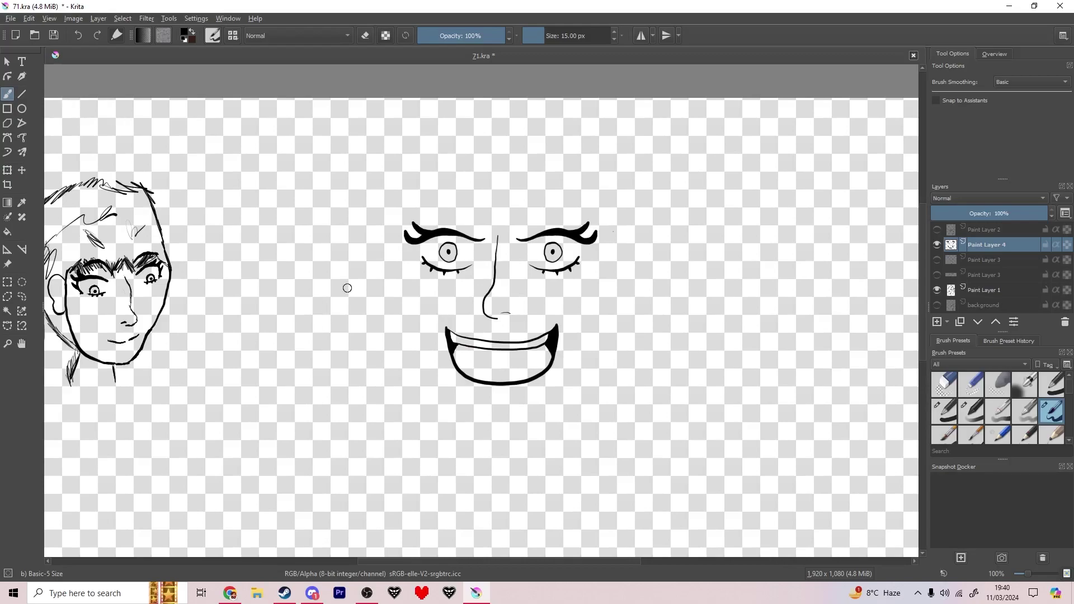
Try sketching a zigzag fringe across the forehead and the left side of the face.
key(ctrl+z)
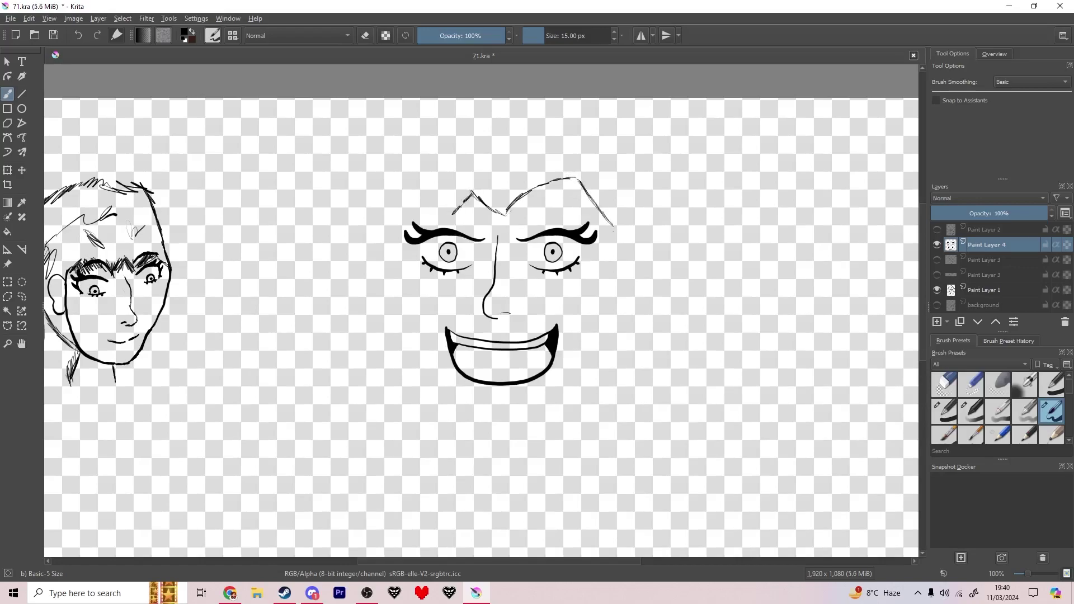
mouse_move(431, 169)
mouse_down()
mouse_move(392, 269)
mouse_move(408, 342)
mouse_up()
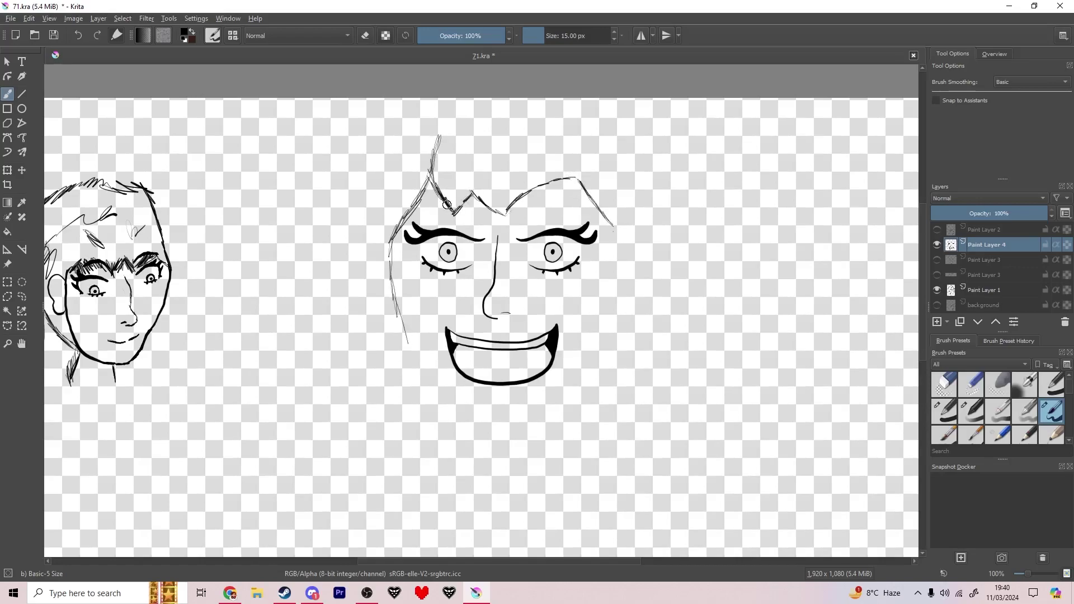
key(ctrl+z)
key(ctrl+z)
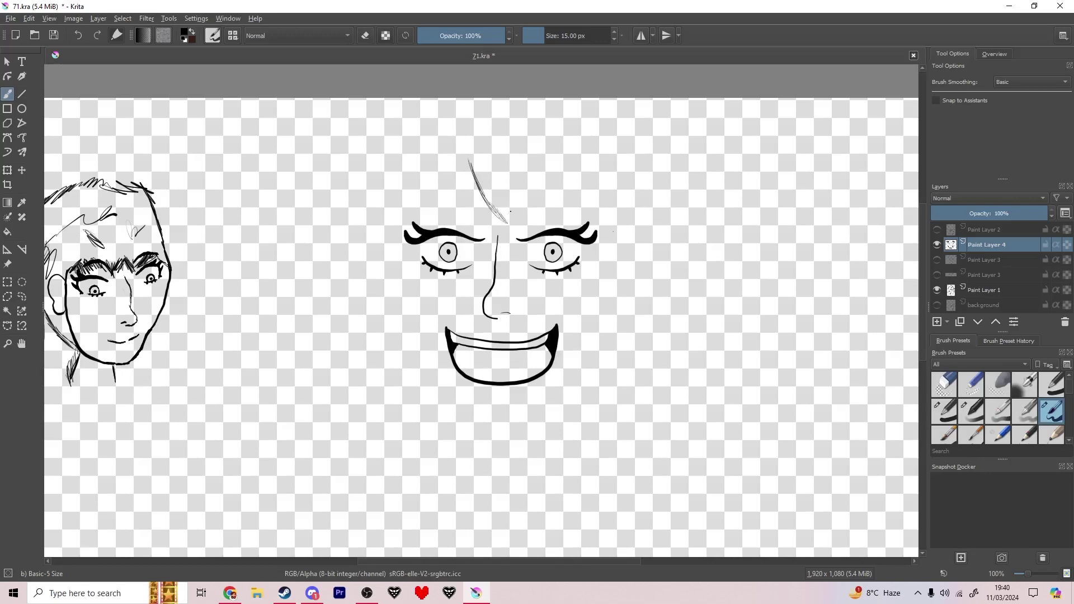
Sketch a pointed fringe, a face outline down to the chin and a long hair strand on each side.
mouse_move(405, 177)
mouse_down()
mouse_move(375, 325)
mouse_move(437, 429)
mouse_move(527, 440)
mouse_move(519, 418)
mouse_up()
key(ctrl+z)
key(ctrl+z)
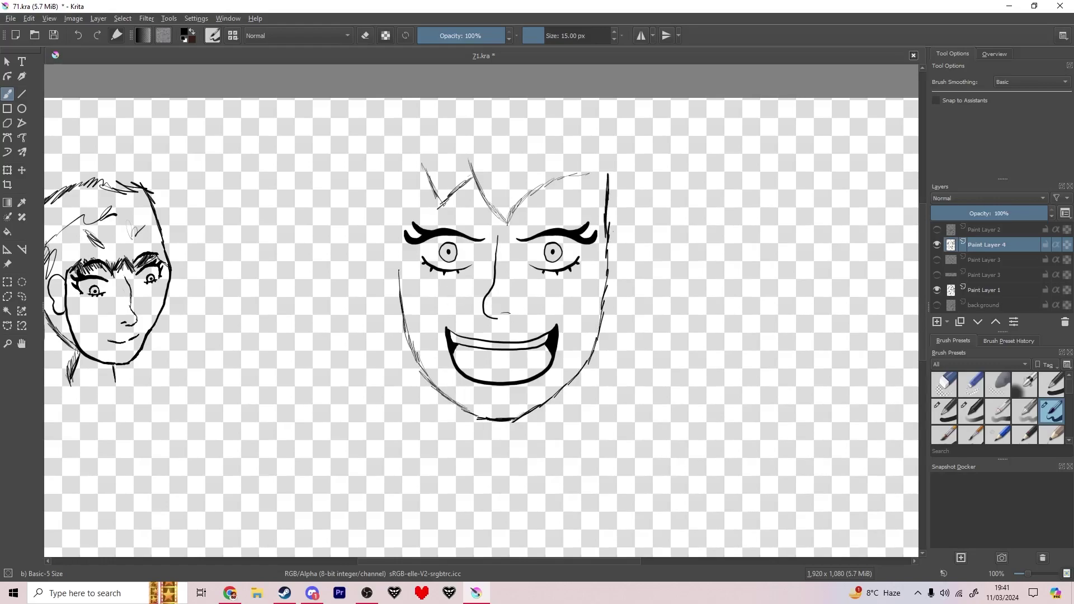
drag(339, 276, 336, 460)
drag(662, 279, 650, 475)
Move the face drawing down the canvas with the Transform tool to make room for the hair, and return to the brush.
key(ctrl+t)
drag(503, 280, 503, 431)
drag(503, 431, 498, 287)
click(6, 93)
Try sketching the crown of the hair from the left strand over the top of the head.
mouse_move(330, 278)
mouse_down()
mouse_move(337, 158)
mouse_move(439, 81)
mouse_up()
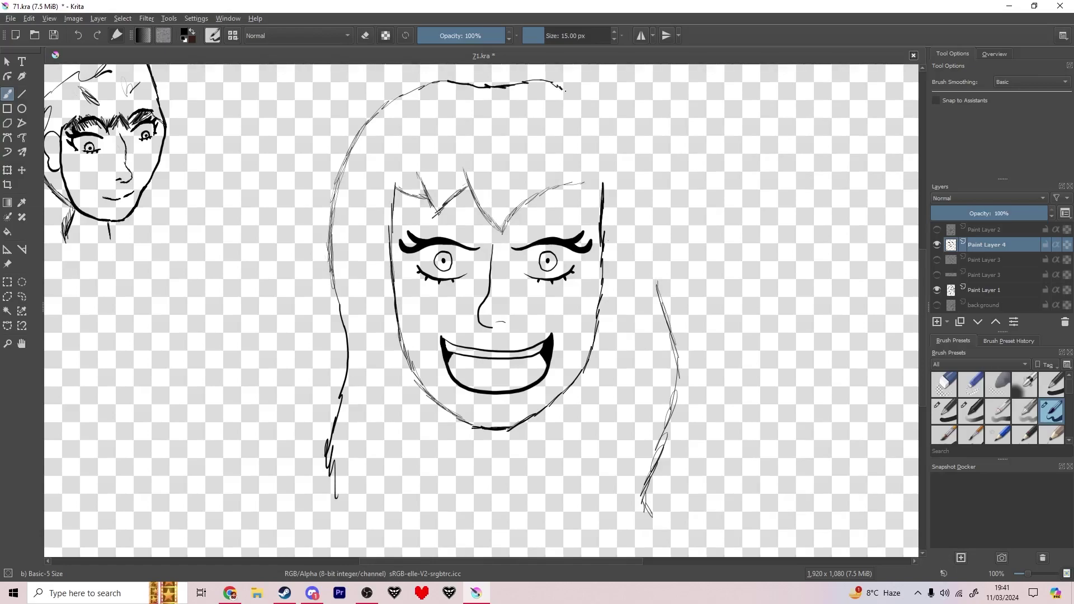
mouse_move(586, 99)
mouse_down()
mouse_move(629, 158)
mouse_move(643, 217)
mouse_up()
key(ctrl+z)
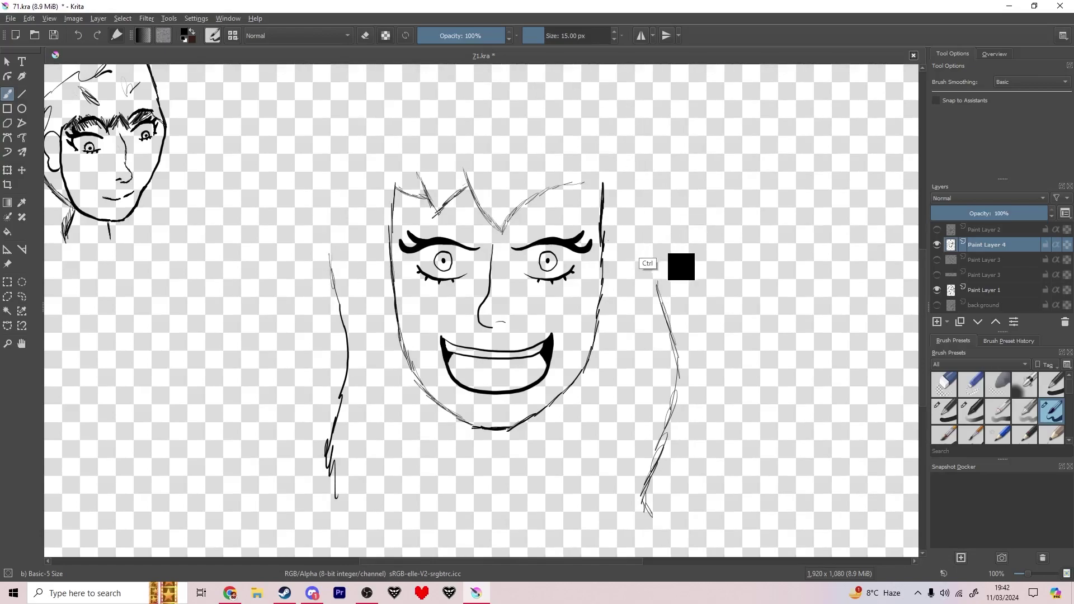
Try sketching a taller hair outline joining both side strands and erasing its stray lines.
mouse_move(330, 268)
mouse_down()
mouse_move(332, 212)
mouse_move(414, 85)
mouse_up()
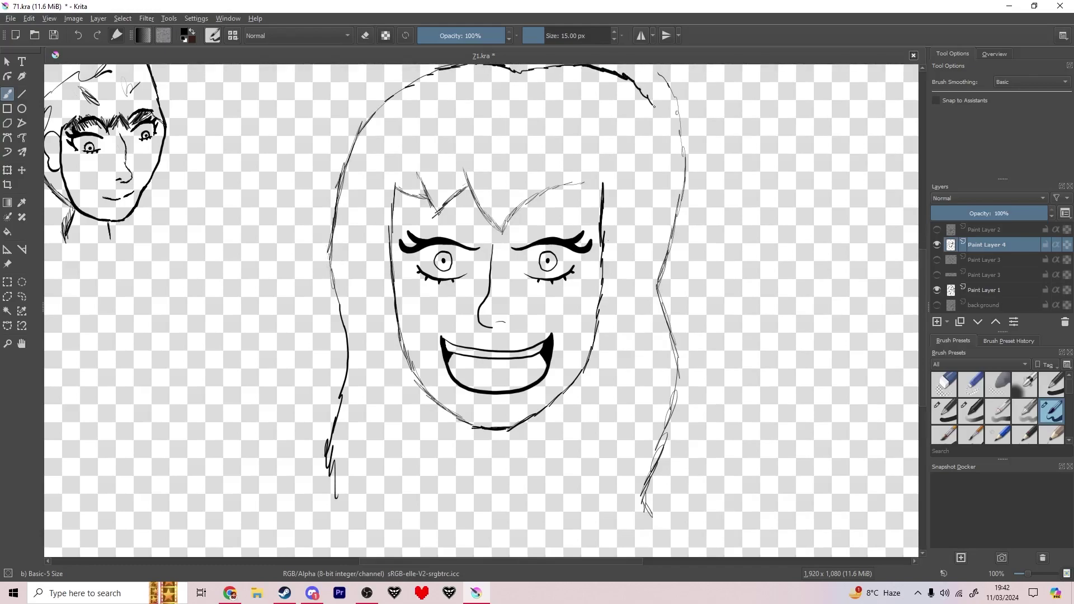
key(e)
key(e)
drag(658, 71, 672, 108)
key(e)
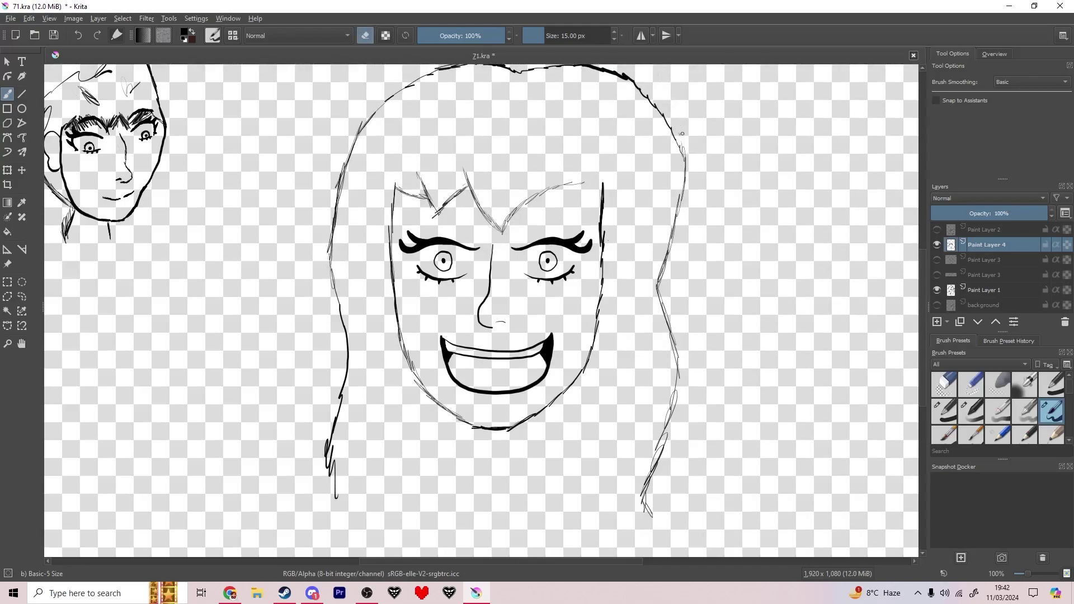
key(e)
drag(591, 175, 604, 216)
key(ctrl+z)
key(ctrl+z)
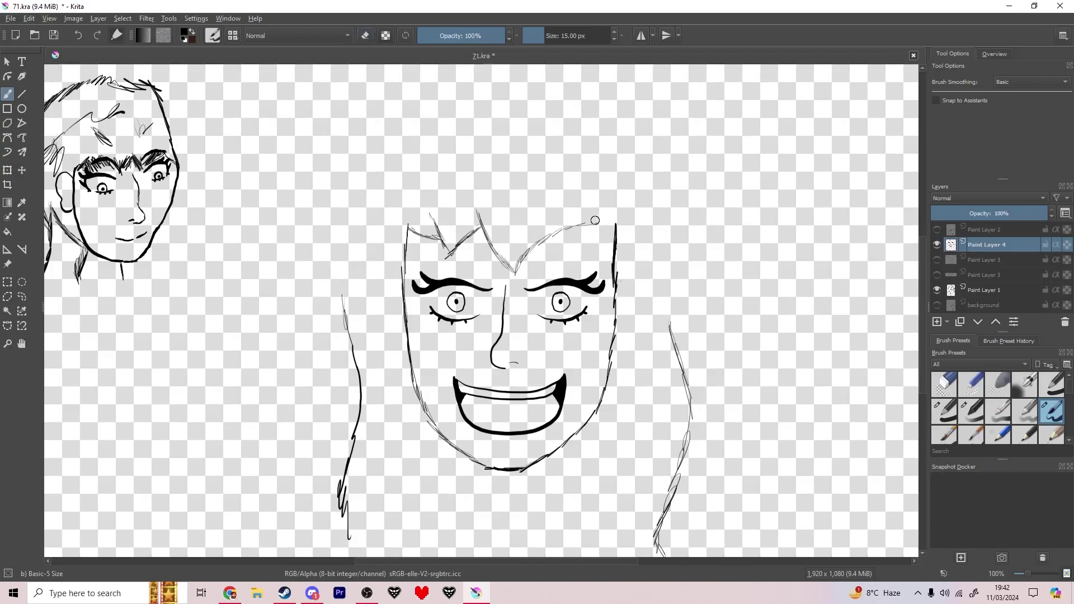
Sketch the crown of the hair with a curved parting down to the fringe, joining both side strands.
mouse_move(339, 272)
mouse_down()
mouse_move(391, 148)
mouse_move(510, 117)
mouse_move(476, 215)
mouse_up()
mouse_move(603, 116)
mouse_down()
mouse_move(659, 190)
mouse_move(667, 278)
mouse_up()
drag(664, 215, 672, 318)
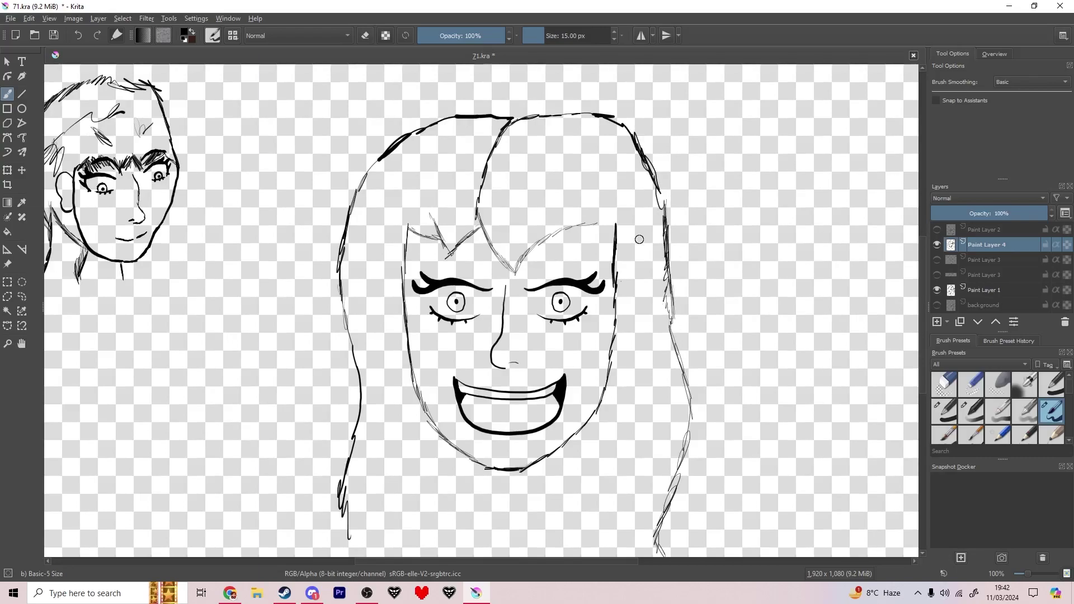
Select the eyes, nose and mouth with a freehand outline and paste a copy of them on a new layer.
click(21, 296)
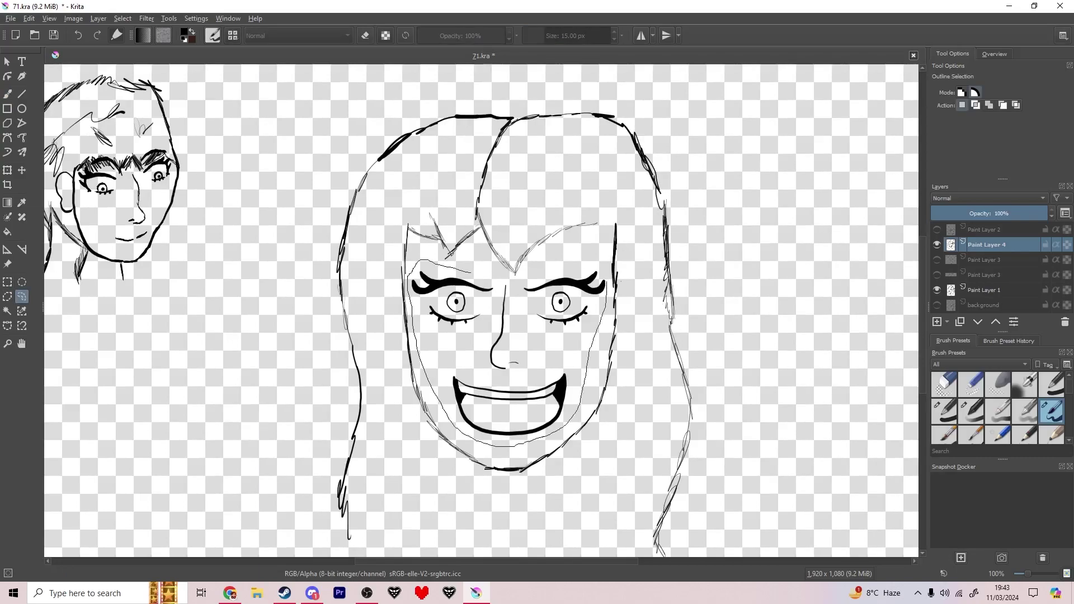
drag(470, 272, 481, 272)
key(ctrl+c)
key(ctrl+v)
Delete the original features from the sketch layer and place the pasted copy above it.
drag(986, 244, 986, 266)
click(8, 93)
key(e)
shift+drag(439, 284, 511, 284)
shift+drag(561, 357, 477, 357)
key(Delete)
drag(993, 259, 993, 239)
Lower the sketch layer's opacity to 46% and clear the selection.
click(986, 259)
click(984, 213)
click(7, 282)
right_click(462, 318)
click(491, 334)
Erase leftover feature lines around the mouth on the faded sketch layer.
click(7, 94)
key(e)
scroll(510, 440, up, 1)
drag(413, 346, 396, 324)
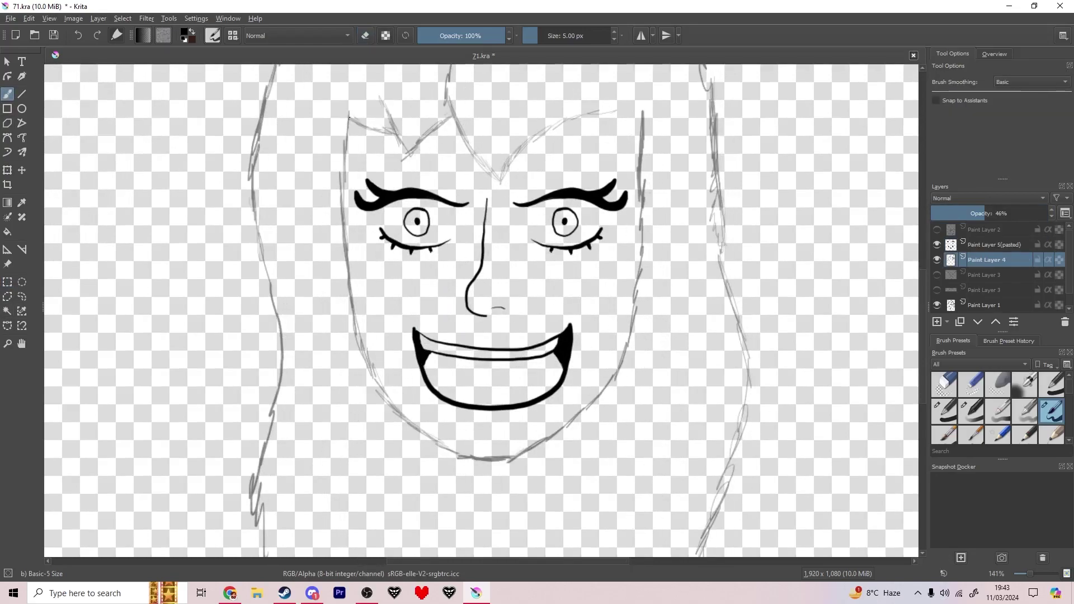
Ink the face outline from temple to temple around the chin on a new layer with a 15 px brush.
key(Insert)
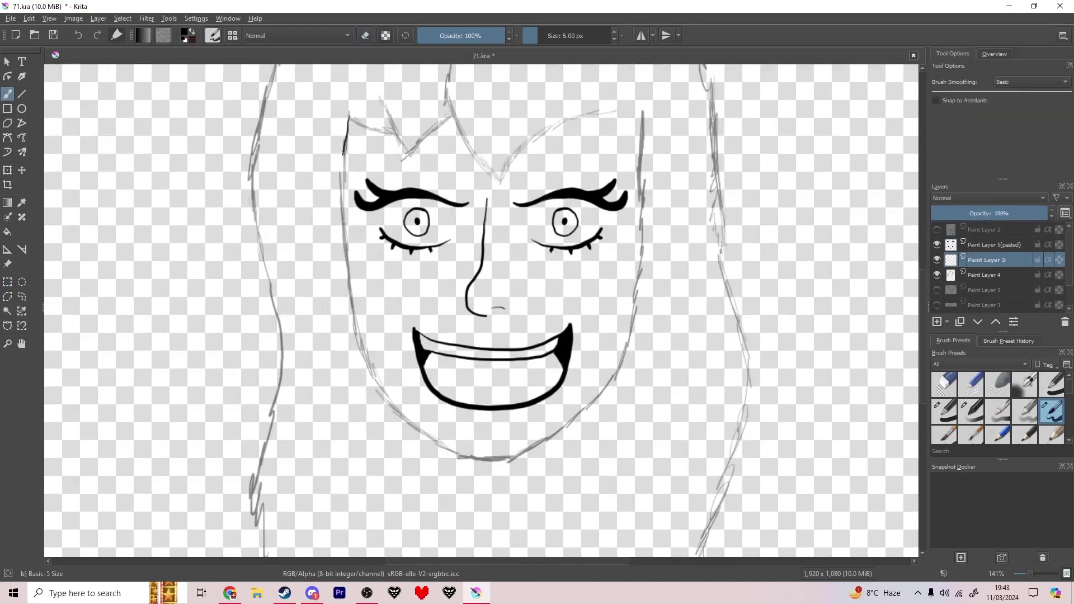
key(ctrl+z)
key(bracketright)
key(bracketright)
key(bracketright)
key(bracketright)
key(bracketright)
key(bracketright)
key(bracketright)
mouse_move(641, 173)
mouse_down()
mouse_move(635, 295)
mouse_move(585, 406)
mouse_move(502, 454)
mouse_move(401, 417)
mouse_move(346, 244)
mouse_move(358, 124)
mouse_up()
key(ctrl+z)
mouse_move(344, 228)
mouse_down()
mouse_move(361, 336)
mouse_move(404, 420)
mouse_move(466, 456)
mouse_move(520, 454)
mouse_move(587, 404)
mouse_move(635, 300)
mouse_move(641, 113)
mouse_up()
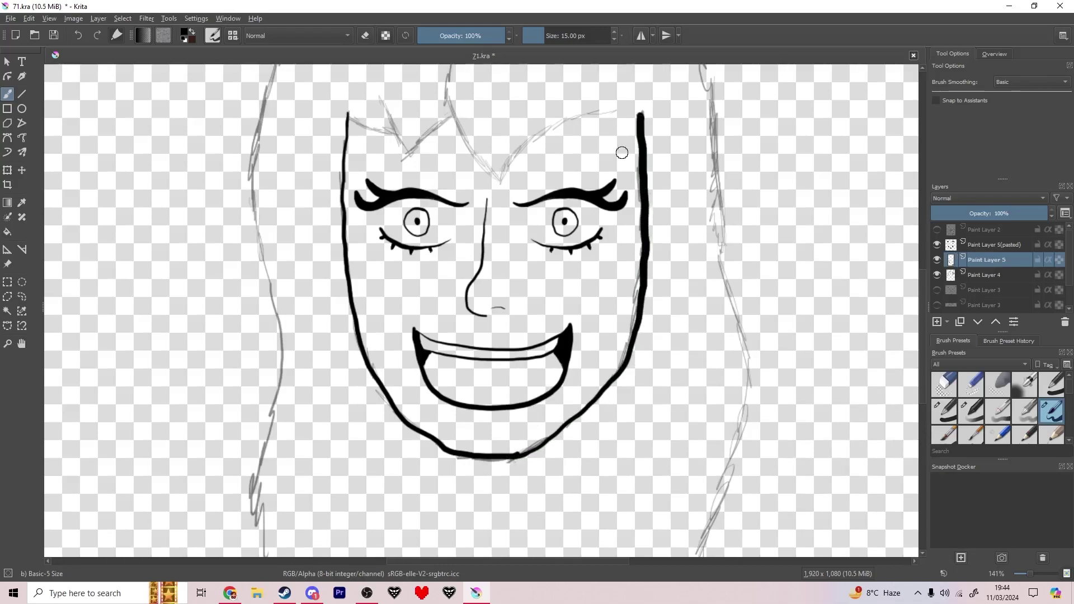
Ink the pointed fringe across the forehead over the sketch.
drag(505, 173, 636, 114)
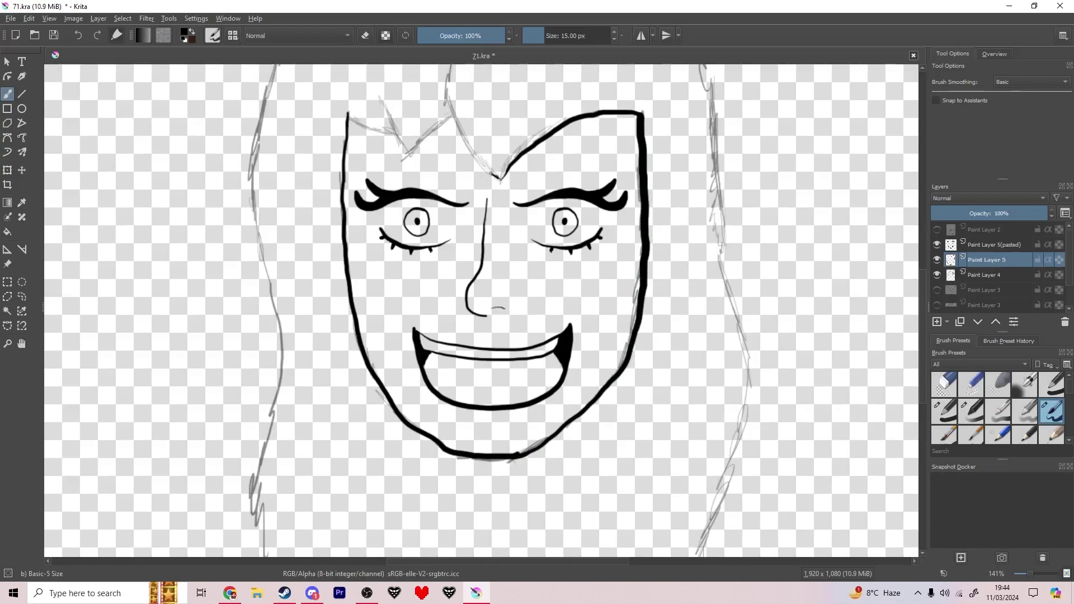
drag(438, 129, 378, 135)
scroll(397, 377, down, 1)
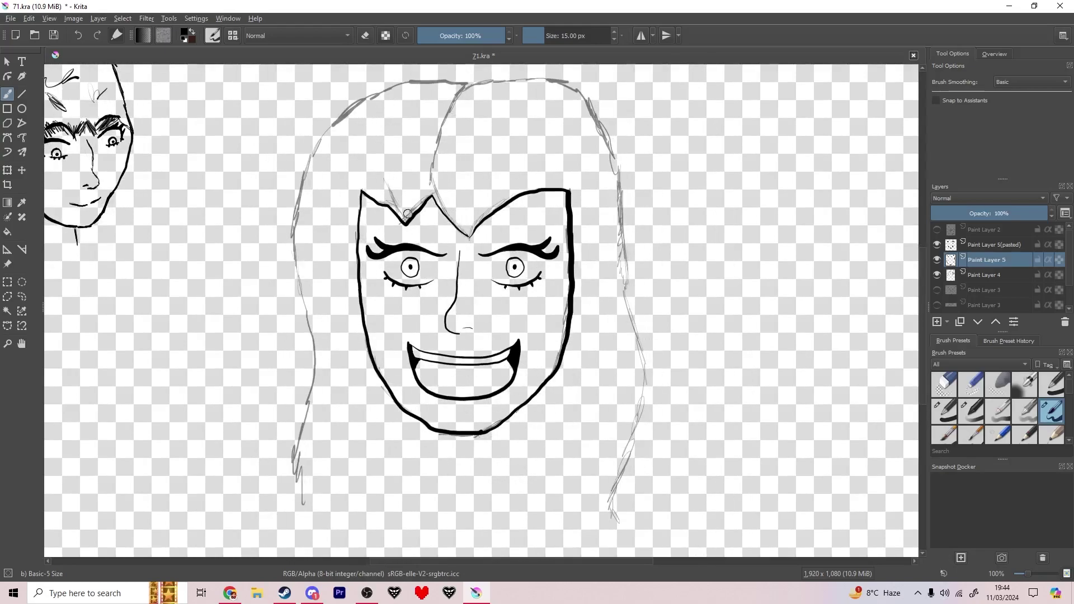
Ink the hair parting, the outer hair contours on both sides, the neck lines and the strand shading.
drag(429, 189, 436, 136)
key(ctrl+z)
key(ctrl+z)
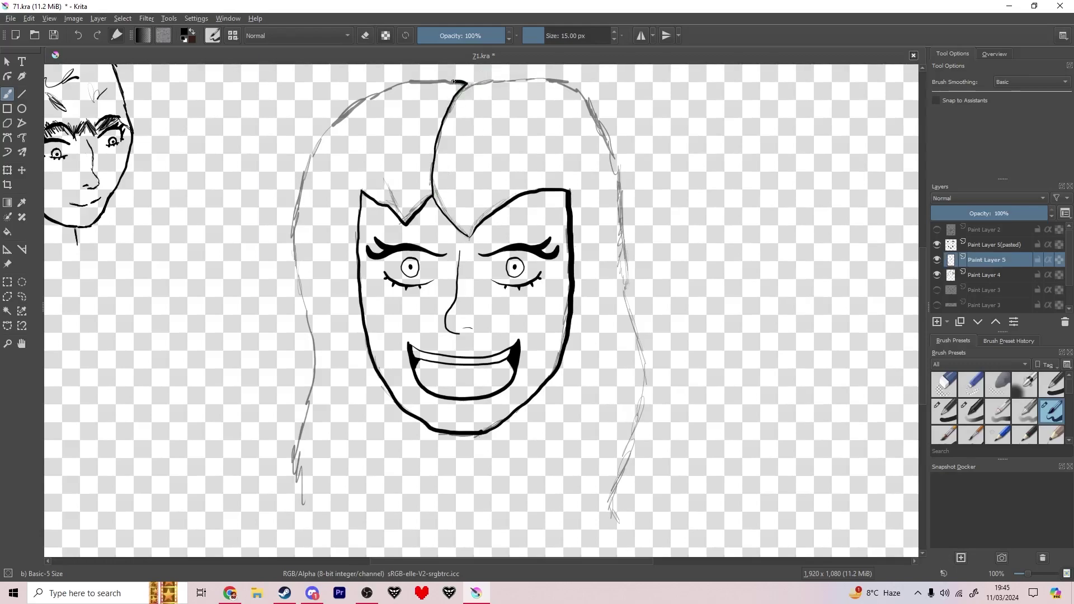
drag(299, 270, 299, 488)
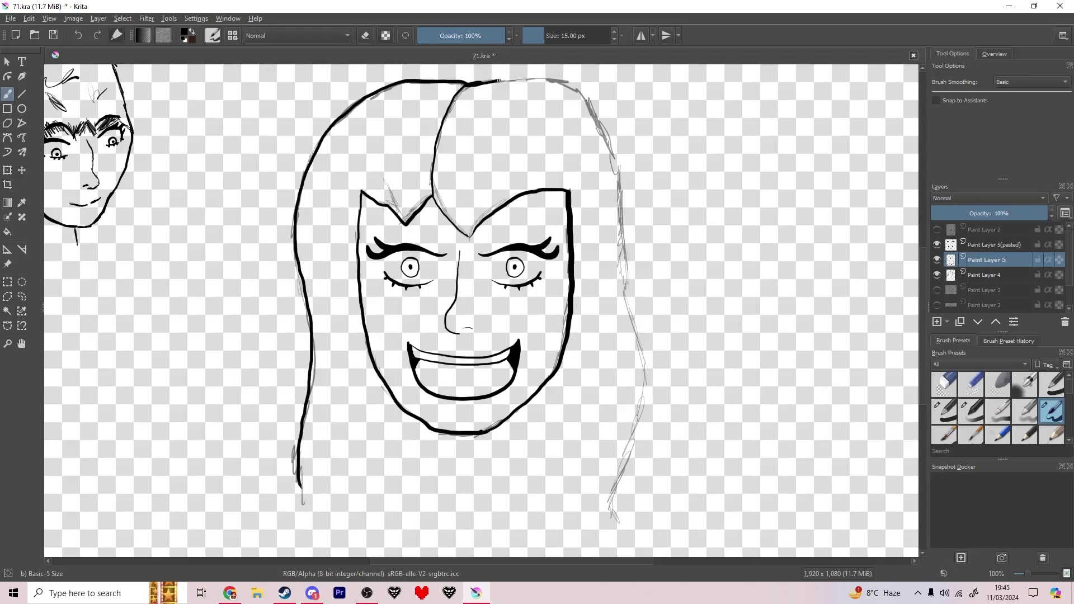
mouse_move(575, 90)
mouse_down()
mouse_move(620, 187)
mouse_move(646, 344)
mouse_move(610, 508)
mouse_up()
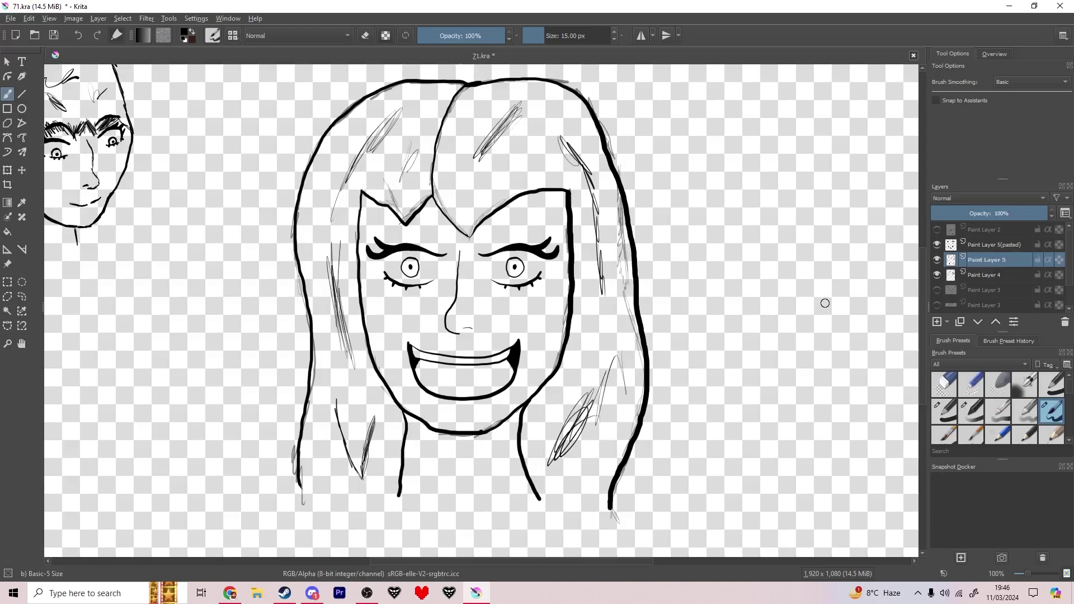
Hide the rough sketch layer and place a new colour layer beneath the line art.
click(936, 274)
drag(553, 299, 563, 300)
drag(986, 259, 986, 281)
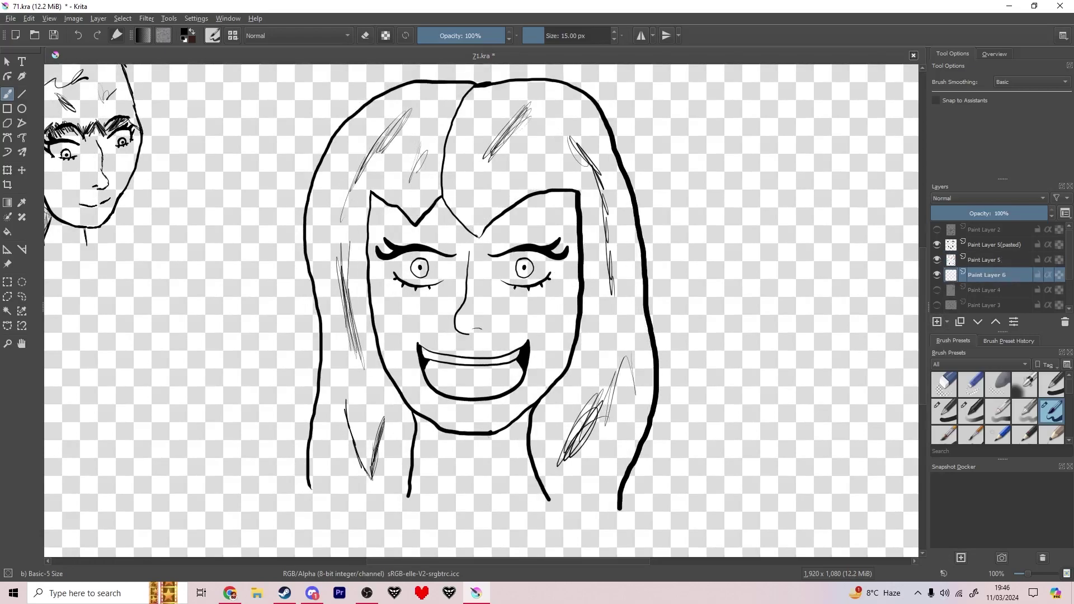
Try out skin colours with test strokes over the face.
key(x)
click(184, 32)
mouse_move(468, 191)
mouse_down()
mouse_move(504, 250)
mouse_move(457, 240)
mouse_up()
drag(410, 213, 414, 204)
click(459, 236)
click(600, 422)
scroll(462, 357, up, 1)
mouse_move(447, 304)
mouse_down()
mouse_move(437, 279)
mouse_move(661, 153)
mouse_up()
key(ctrl+z)
click(184, 32)
click(455, 240)
click(600, 422)
key(ctrl+z)
Set the brush colour to #cf9e79 and paint the skin across the face and neck beneath the line art.
click(184, 32)
click(458, 241)
click(455, 238)
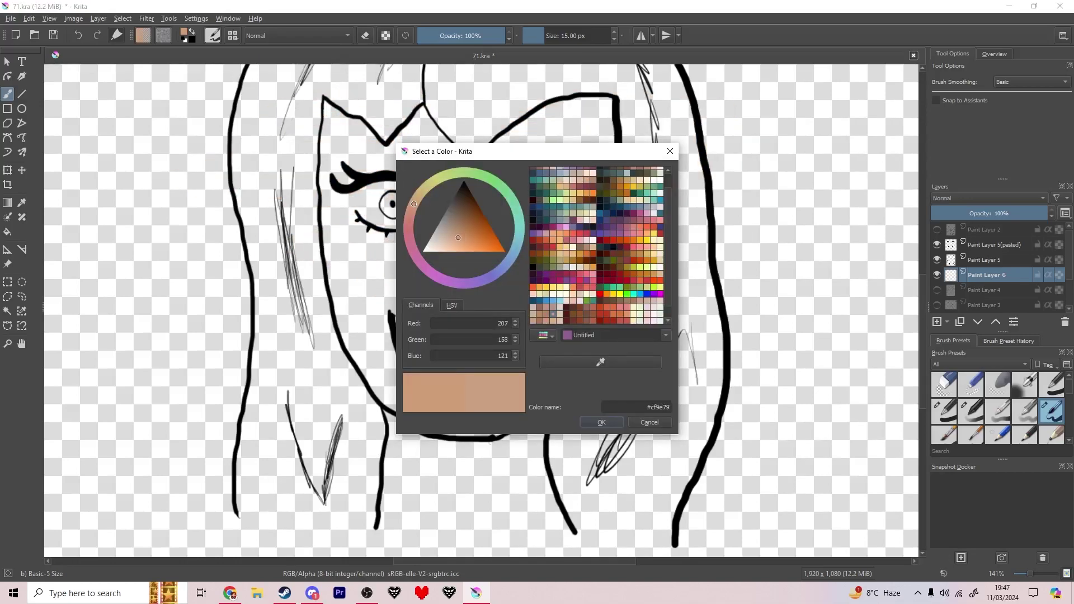
click(600, 422)
drag(559, 249, 505, 243)
key(ctrl+z)
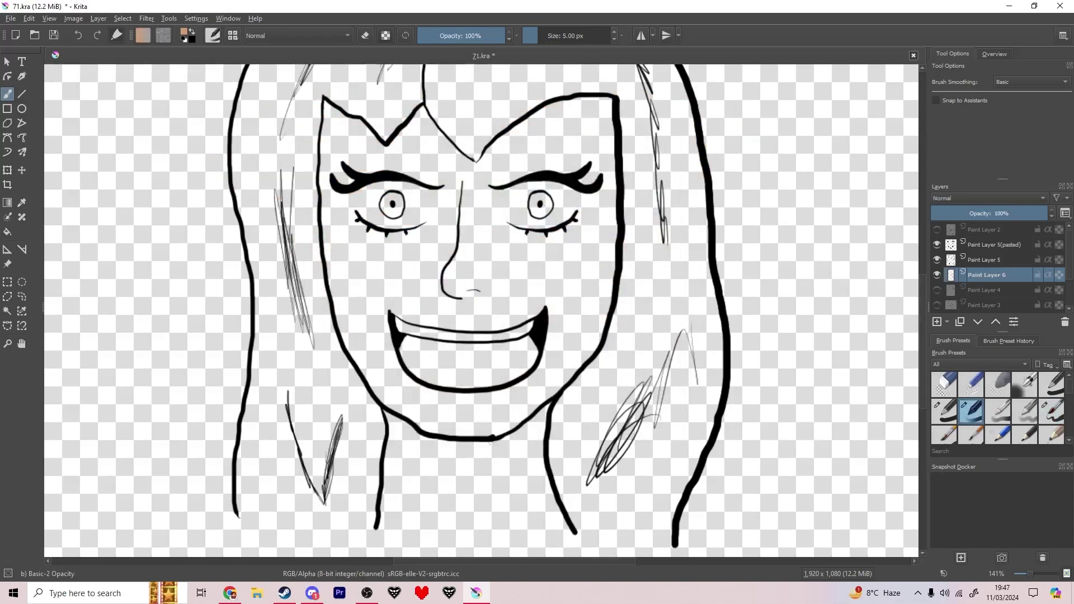
key(slash)
mouse_move(430, 205)
mouse_down()
mouse_move(410, 290)
mouse_move(383, 332)
mouse_move(357, 208)
mouse_move(366, 202)
mouse_move(337, 172)
mouse_move(409, 239)
mouse_move(488, 274)
mouse_move(585, 154)
mouse_move(561, 282)
mouse_move(429, 368)
mouse_move(387, 418)
mouse_move(391, 491)
mouse_move(487, 497)
mouse_move(432, 410)
mouse_up()
scroll(462, 352, down, 1)
drag(466, 370, 460, 384)
Set the brush colour to white and fill the left eye with a small brush.
click(184, 32)
click(424, 251)
click(601, 421)
scroll(463, 271, up, 4)
shift+drag(383, 298, 187, 297)
scroll(329, 312, up, 2)
mouse_move(330, 311)
mouse_down()
mouse_move(353, 363)
mouse_move(297, 299)
mouse_move(286, 402)
mouse_move(238, 353)
mouse_move(265, 225)
mouse_move(470, 213)
mouse_move(572, 244)
mouse_move(613, 297)
mouse_move(559, 423)
mouse_move(403, 448)
mouse_move(259, 330)
mouse_move(399, 270)
mouse_move(496, 284)
mouse_move(556, 312)
mouse_up()
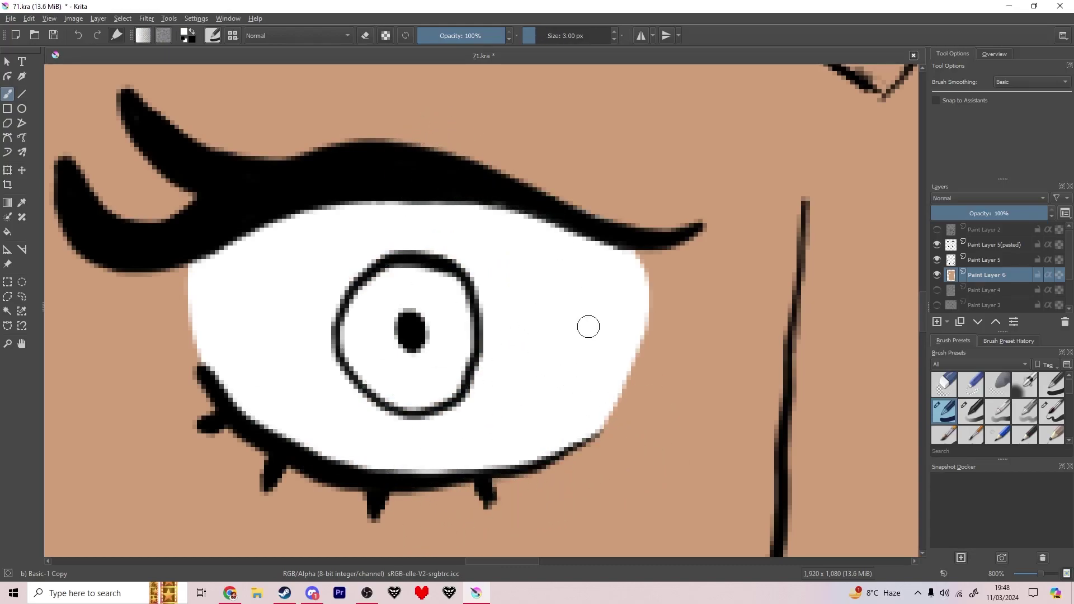
Fill the right eye with white inside its lash lines.
scroll(459, 275, down, 1)
drag(782, 312, 401, 279)
ctrl+click(167, 286)
drag(634, 315, 751, 339)
scroll(706, 240, right, 4)
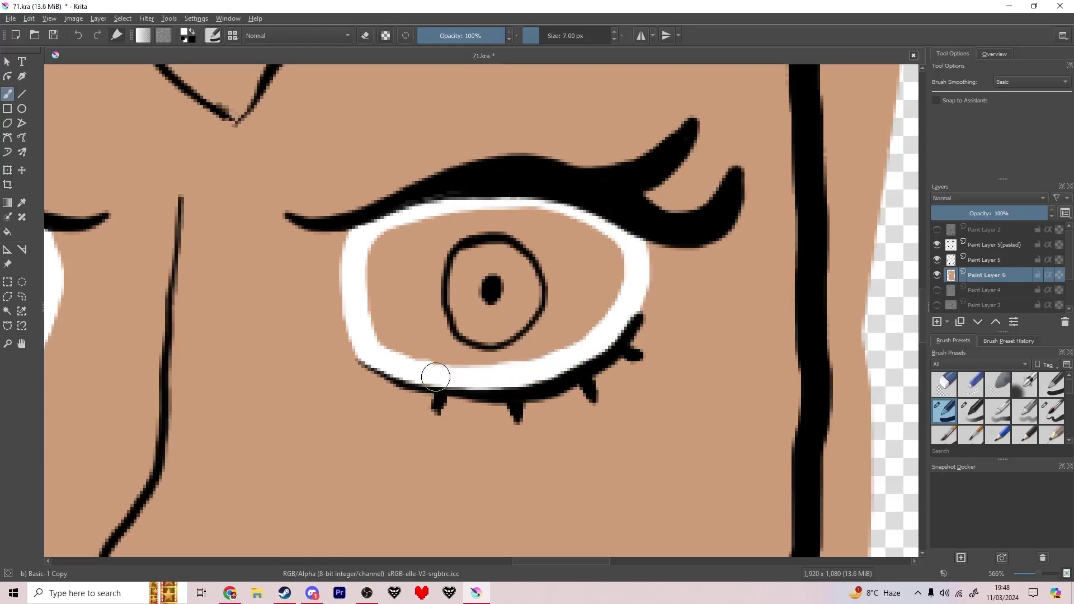
mouse_move(401, 329)
mouse_down()
mouse_move(405, 258)
mouse_move(588, 277)
mouse_move(602, 296)
mouse_move(442, 344)
mouse_up()
scroll(416, 192, up, 1)
scroll(513, 219, down, 4)
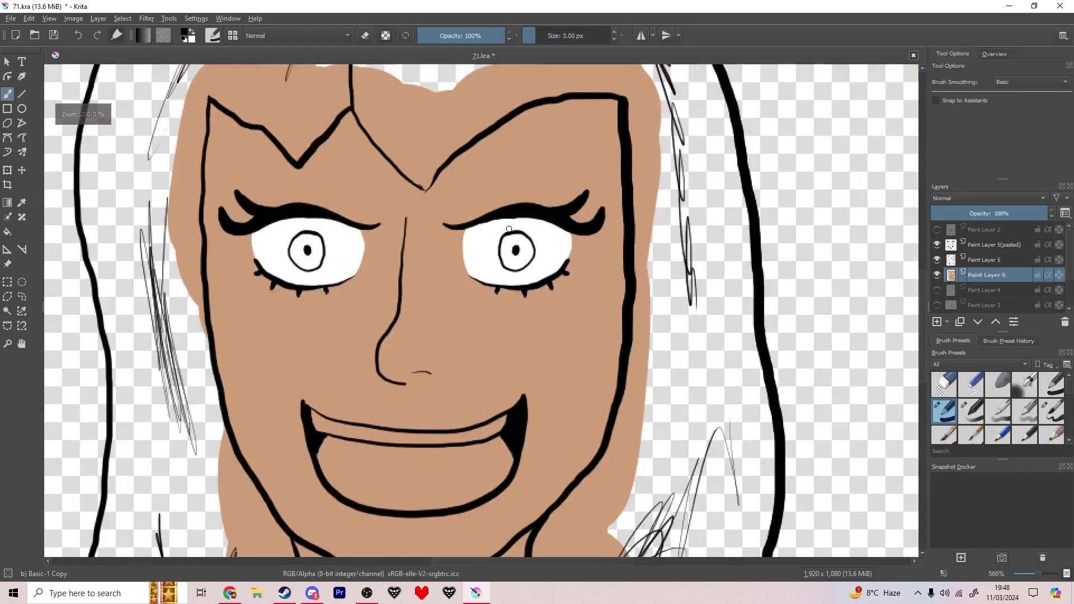
Fill the upper row of teeth with white using a 3 px brush.
scroll(365, 486, up, 3)
key(bracketleft)
key(bracketleft)
key(bracketleft)
key(bracketleft)
key(bracketleft)
key(bracketleft)
key(bracketleft)
key(bracketleft)
key(bracketleft)
key(bracketleft)
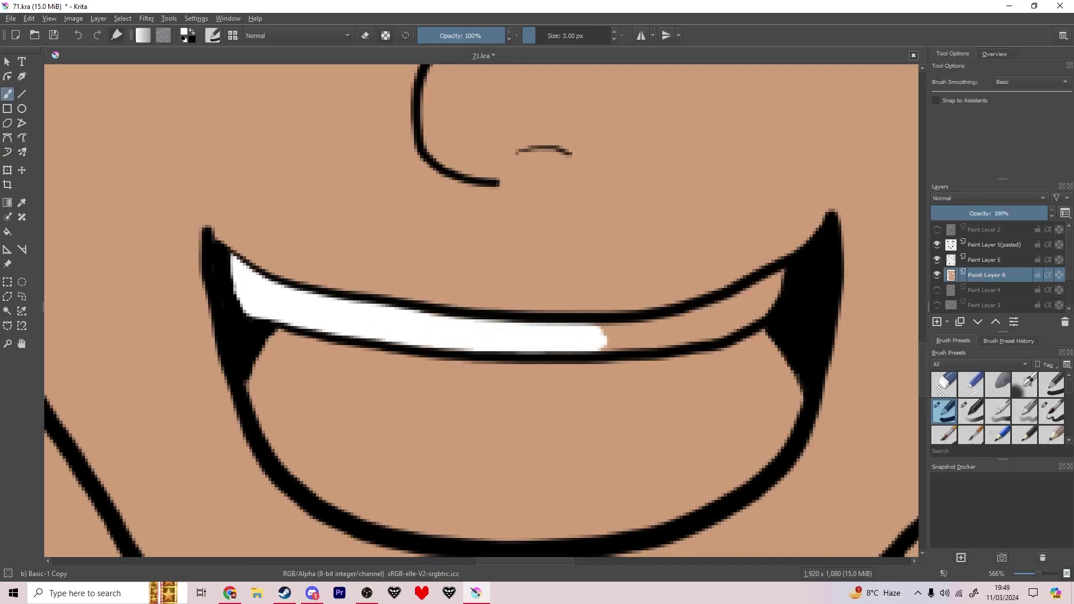
drag(537, 331, 475, 322)
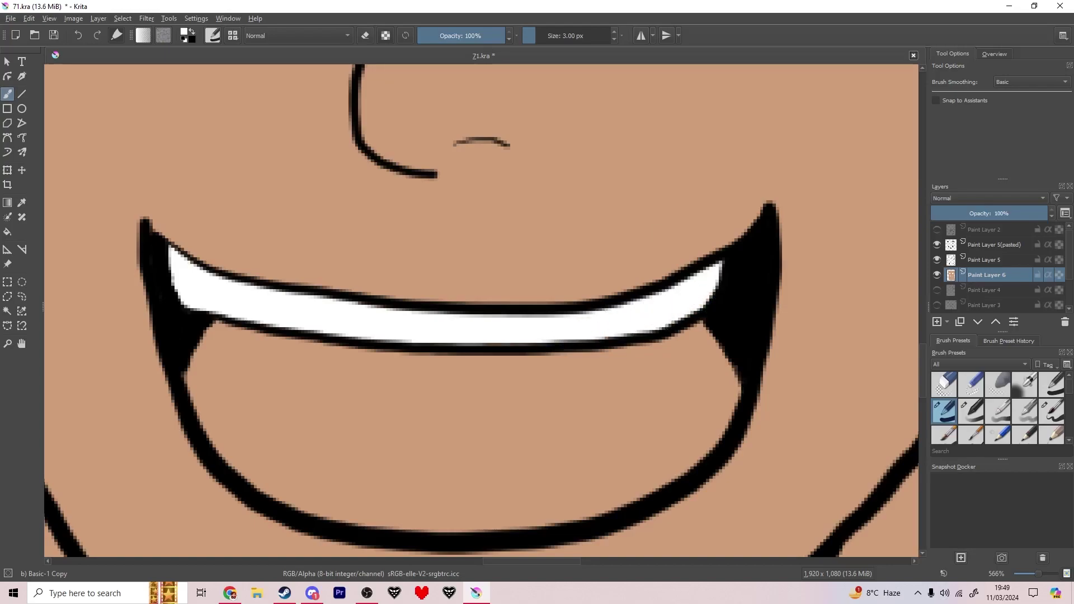
Set the brush colour to very dark red and fill the inside of the mouth below the teeth, enlarging the brush to 22 px.
click(184, 31)
click(476, 250)
click(409, 227)
click(447, 249)
click(602, 422)
mouse_move(276, 384)
mouse_down()
mouse_move(230, 414)
mouse_move(194, 401)
mouse_move(214, 447)
mouse_up()
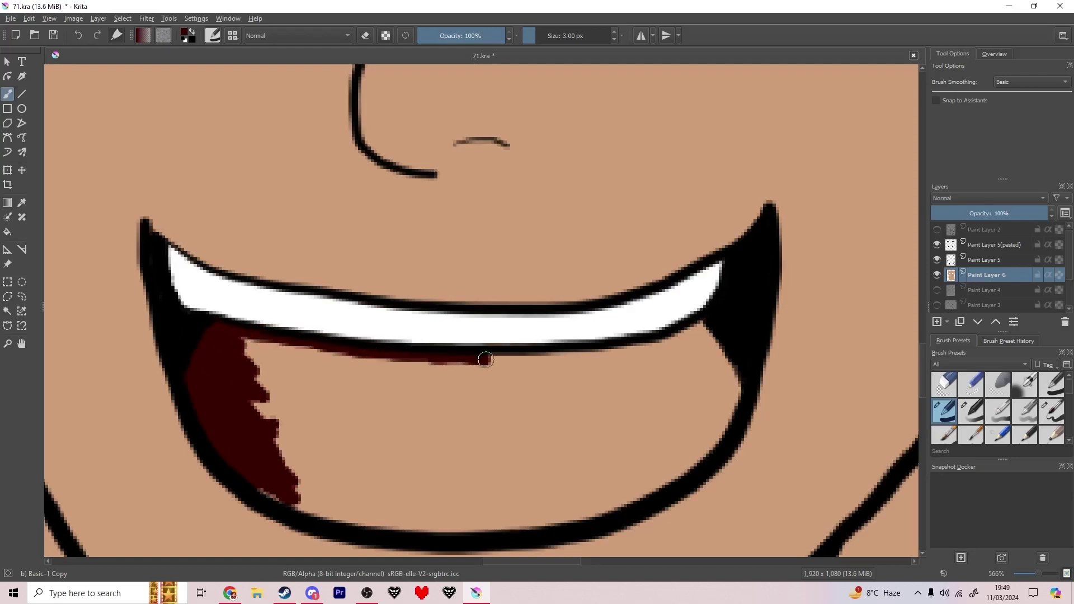
key(bracketright)
key(bracketright)
key(bracketright)
key(bracketright)
key(bracketright)
key(bracketright)
mouse_move(679, 399)
mouse_down()
mouse_move(625, 386)
mouse_move(347, 388)
mouse_move(244, 362)
mouse_move(283, 473)
mouse_move(384, 504)
mouse_move(495, 503)
mouse_move(601, 488)
mouse_move(681, 438)
mouse_move(676, 415)
mouse_move(305, 430)
mouse_up()
key(1)
scroll(445, 278, up, 5)
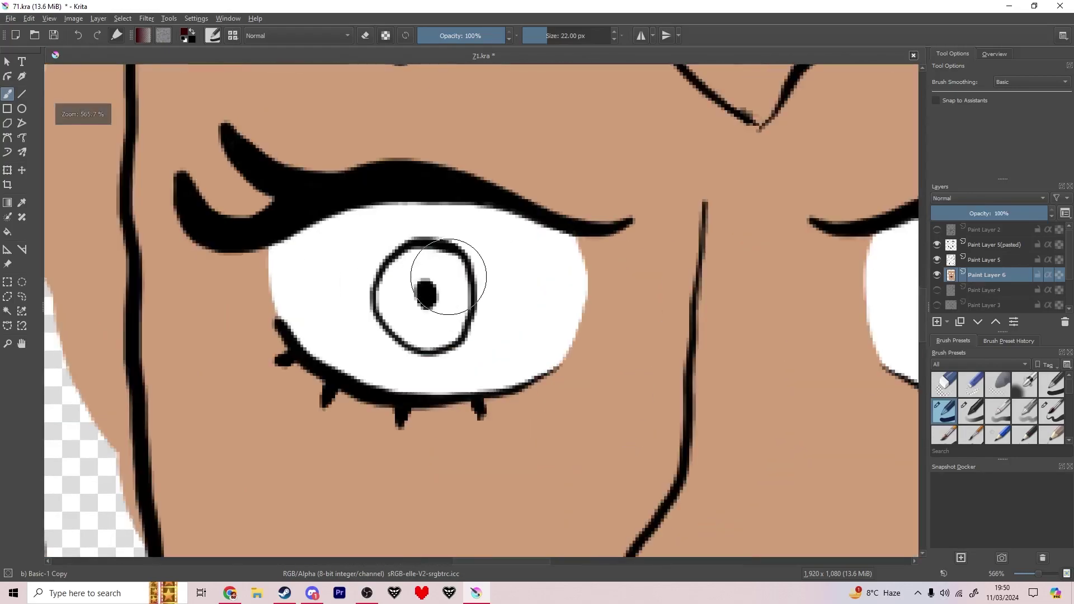
click(184, 32)
click(485, 225)
click(601, 421)
scroll(434, 287, up, 1)
mouse_move(417, 274)
mouse_down()
mouse_move(398, 289)
mouse_move(425, 282)
mouse_move(414, 253)
mouse_move(385, 270)
mouse_move(377, 296)
mouse_move(434, 343)
mouse_up()
key(ctrl+z)
Set the brush colour to crimson red and paint the iris of the left eye with an 18 px brush.
scroll(436, 290, up, 1)
key(bracketleft)
click(184, 33)
click(477, 230)
click(600, 422)
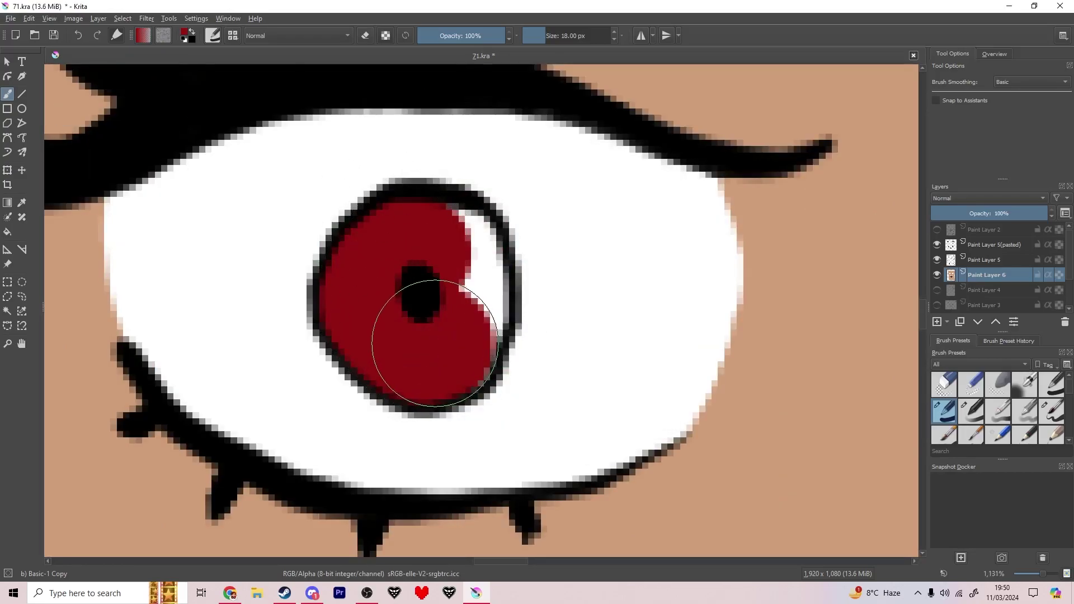
Set the brush colour to blue and paint the iris of the right eye with an 18 px brush.
scroll(431, 252, down, 4)
scroll(422, 220, up, 5)
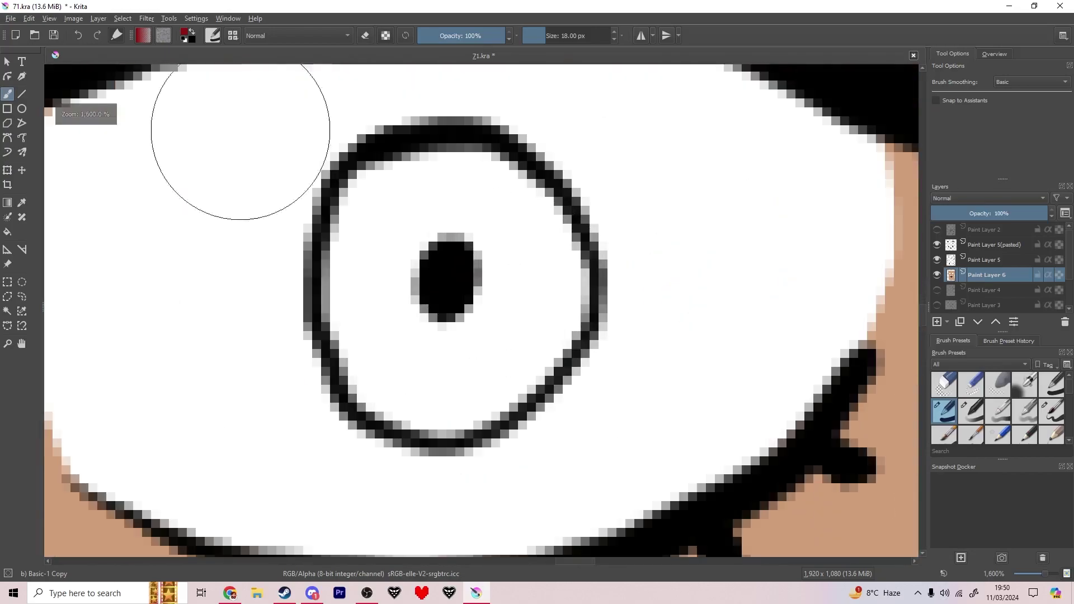
click(185, 32)
click(516, 247)
click(481, 221)
key(Return)
mouse_move(492, 319)
mouse_down()
mouse_move(426, 211)
mouse_move(432, 348)
mouse_move(510, 301)
mouse_up()
scroll(510, 300, down, 10)
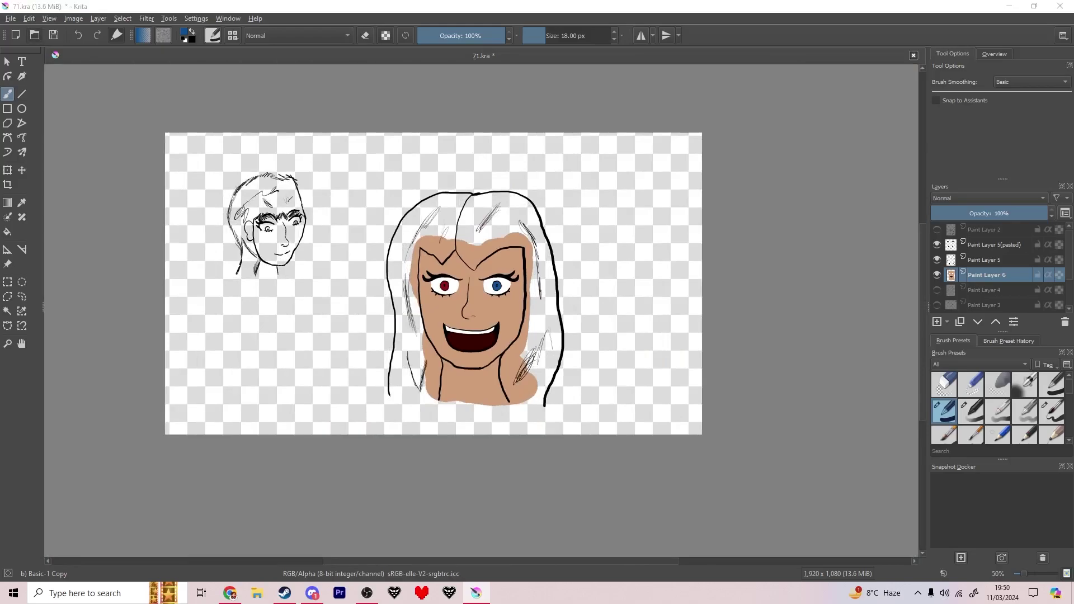
Open the existing drawing Elegance Vangalore Just Smile.kra as a colour reference.
key(ctrl+o)
scroll(630, 341, down, 20)
scroll(630, 328, up, 1)
click(863, 267)
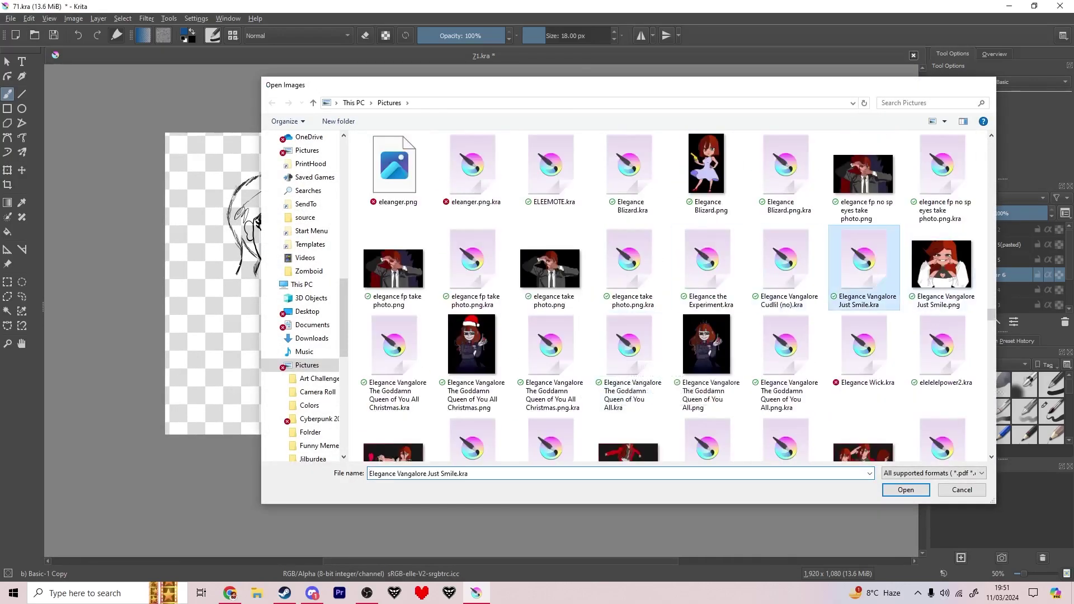
double_click(862, 267)
Repaint the right iris in 71.kra with the slate blue sampled from the reference character's blue eye.
scroll(494, 196, up, 3)
click(263, 55)
scroll(500, 287, up, 10)
mouse_move(505, 211)
mouse_down()
mouse_move(463, 169)
mouse_move(404, 195)
mouse_up()
drag(462, 291, 511, 235)
scroll(511, 263, down, 4)
scroll(379, 263, up, 2)
key(ctrl+Tab)
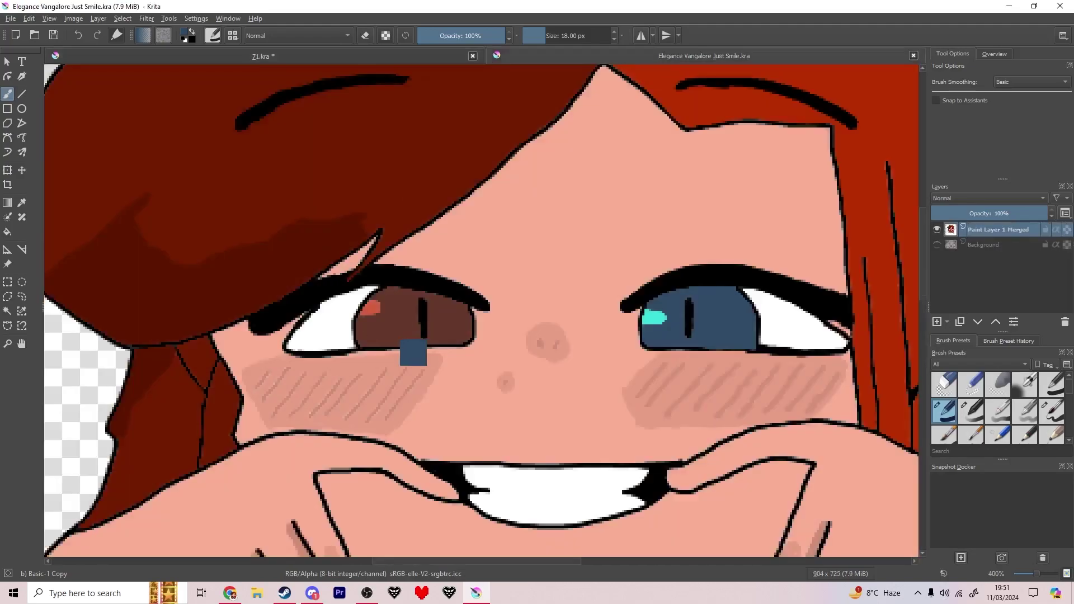
ctrl+click(384, 321)
key(ctrl+Tab)
scroll(430, 255, down, 7)
scroll(425, 259, up, 8)
click(185, 32)
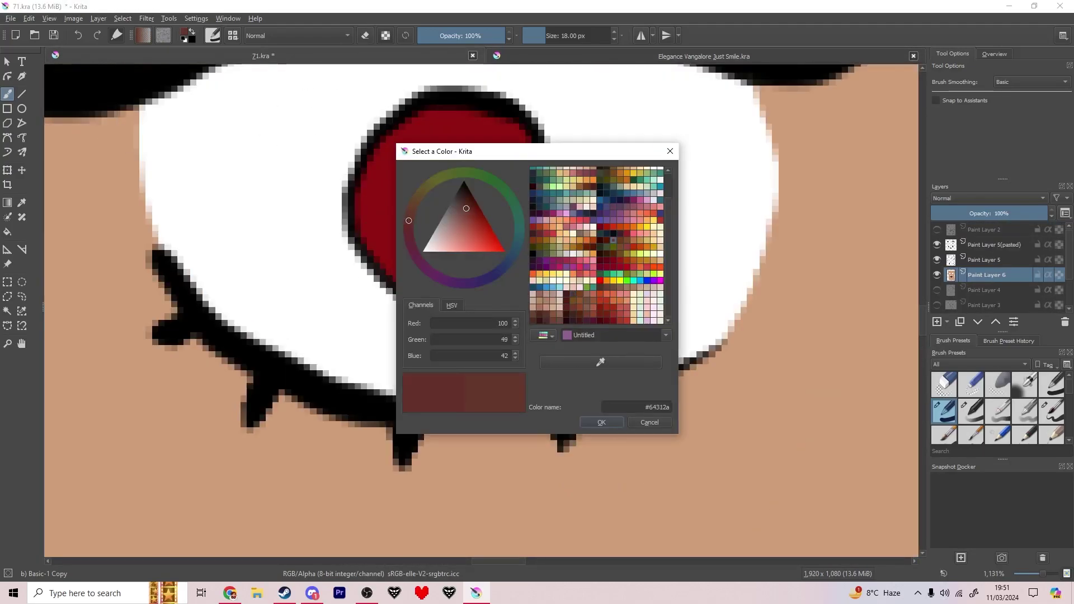
drag(472, 210, 472, 217)
key(Return)
scroll(449, 258, down, 7)
Sample the dark red hair colour from the reference drawing and return to 71.kra.
key(ctrl+Tab)
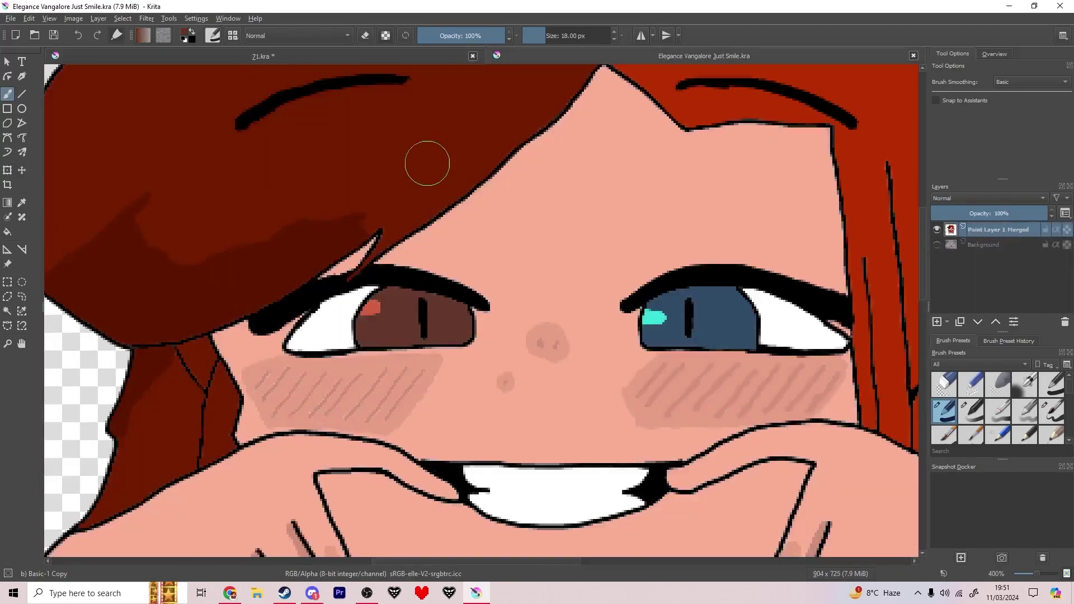
key(ctrl+Tab)
scroll(392, 364, up, 1)
drag(432, 534, 440, 432)
mouse_move(398, 378)
mouse_down()
mouse_move(438, 423)
mouse_move(400, 355)
mouse_move(381, 242)
mouse_move(384, 110)
mouse_move(447, 102)
mouse_move(546, 130)
mouse_move(636, 98)
mouse_move(713, 291)
mouse_up()
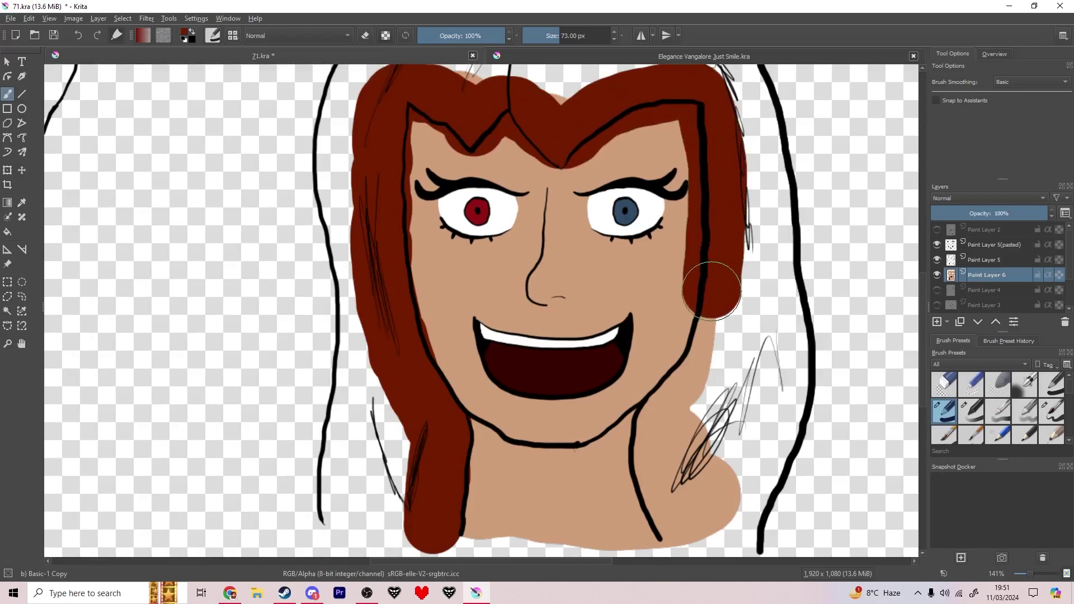
key(ctrl+z)
mouse_move(442, 431)
mouse_down()
mouse_move(414, 397)
mouse_move(385, 308)
mouse_move(380, 219)
mouse_up()
key(ctrl+z)
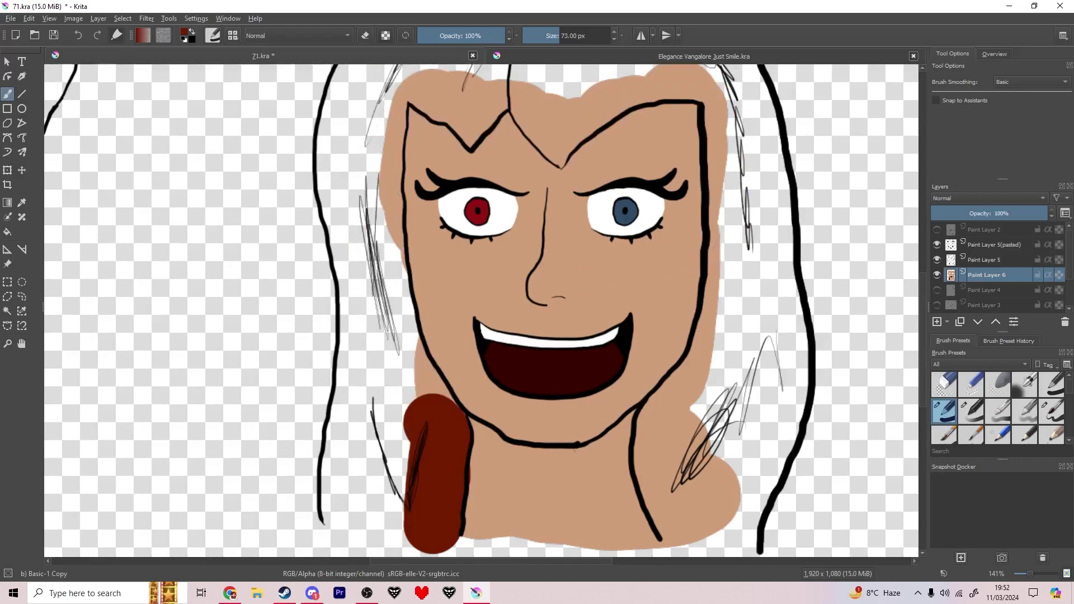
key(ctrl+z)
Erase the skin colour spilling outside the left neck and jaw lines with a 73 px eraser.
scroll(429, 538, up, 4)
key(e)
mouse_move(467, 444)
mouse_down()
mouse_move(460, 334)
mouse_move(479, 116)
mouse_move(491, 349)
mouse_up()
drag(487, 334, 374, 162)
mouse_move(364, 110)
mouse_down()
mouse_move(415, 361)
mouse_move(376, 283)
mouse_up()
drag(380, 331, 380, 432)
scroll(380, 431, up, 6)
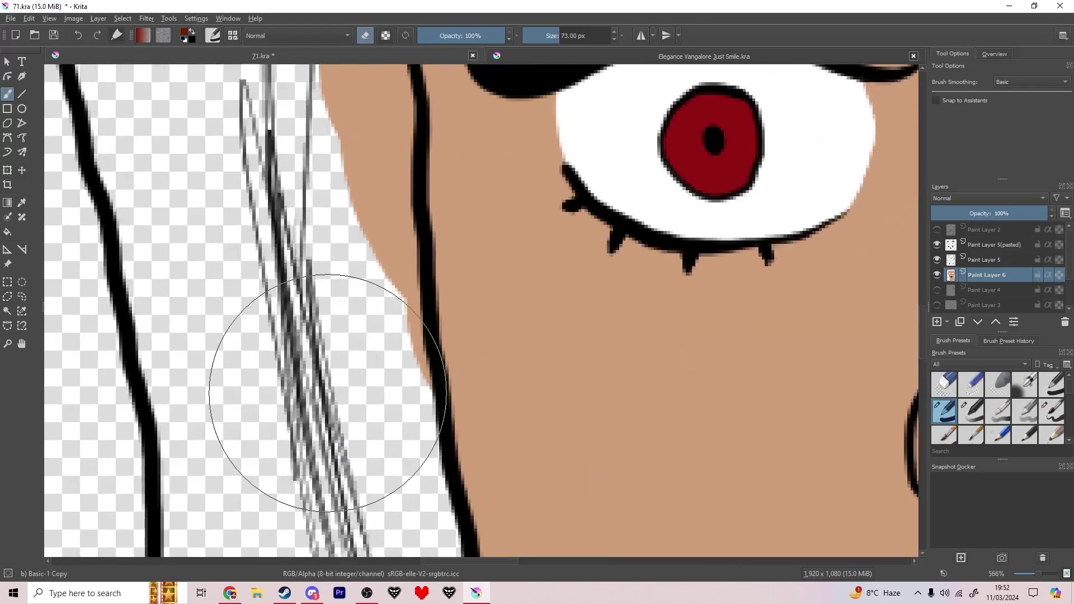
mouse_move(271, 456)
mouse_down()
mouse_move(271, 311)
mouse_move(305, 157)
mouse_up()
Erase the skin colour outside the left face outline and above the left side of the forehead.
scroll(280, 269, up, 5)
mouse_move(252, 376)
mouse_down()
mouse_move(299, 145)
mouse_move(465, 124)
mouse_move(559, 181)
mouse_up()
drag(810, 346, 364, 374)
key(ctrl+z)
mouse_move(354, 149)
mouse_down()
mouse_move(437, 211)
mouse_move(479, 270)
mouse_up()
drag(313, 145, 229, 217)
mouse_move(163, 179)
mouse_down()
mouse_move(512, 163)
mouse_move(431, 187)
mouse_move(486, 199)
mouse_up()
Reduce the eraser to 44 px and clear the skin colour above the pointed hairline across the forehead.
key(bracketleft)
key(bracketleft)
key(bracketleft)
key(bracketleft)
key(bracketleft)
key(bracketleft)
key(bracketleft)
key(bracketleft)
key(bracketleft)
key(bracketleft)
key(bracketleft)
key(bracketleft)
key(bracketleft)
key(bracketleft)
mouse_move(500, 285)
mouse_down()
mouse_move(554, 319)
mouse_move(534, 361)
mouse_up()
scroll(534, 360, right, 6)
scroll(534, 360, down, 1)
key(bracketleft)
mouse_move(376, 283)
mouse_down()
mouse_move(463, 383)
mouse_move(572, 299)
mouse_move(470, 307)
mouse_up()
mouse_move(543, 257)
mouse_down()
mouse_move(232, 369)
mouse_move(299, 372)
mouse_up()
mouse_move(246, 371)
mouse_down()
mouse_move(432, 242)
mouse_move(503, 219)
mouse_move(731, 211)
mouse_up()
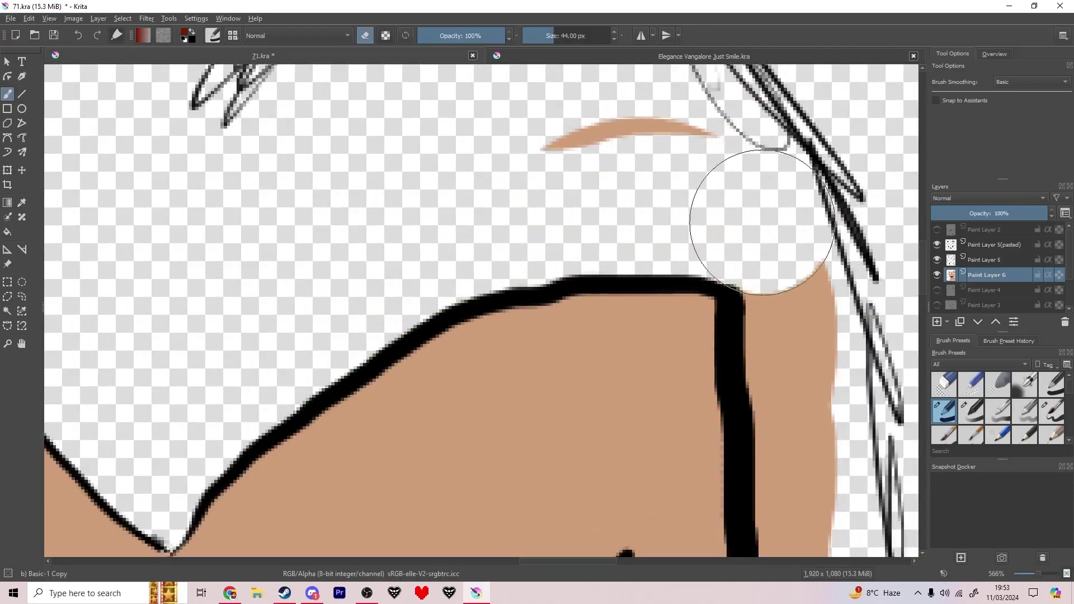
Erase the skin colour outside the right face outline down to the jaw.
scroll(731, 211, right, 6)
scroll(556, 252, down, 5)
drag(578, 176, 517, 503)
drag(517, 504, 581, 264)
drag(581, 263, 549, 367)
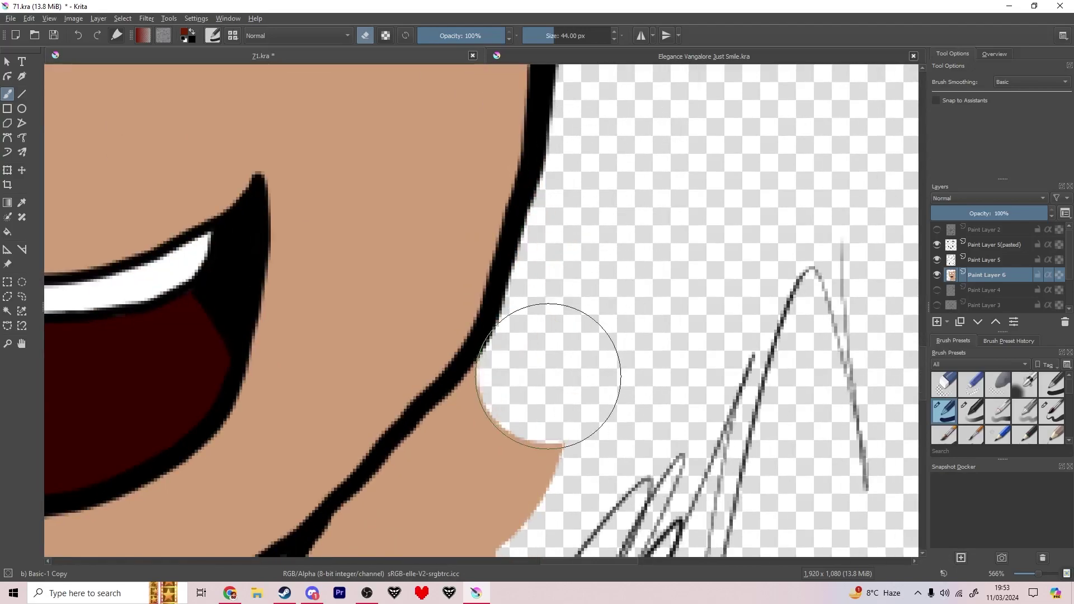
Erase the skin colour beside the right neck line and trim it along the base of the neck.
scroll(549, 367, down, 1)
drag(532, 531, 588, 83)
mouse_move(576, 375)
mouse_down()
mouse_move(509, 254)
mouse_move(471, 124)
mouse_up()
mouse_move(470, 124)
mouse_down()
mouse_move(496, 277)
mouse_move(526, 202)
mouse_up()
key(ctrl+z)
mouse_move(510, 328)
mouse_down()
mouse_move(508, 285)
mouse_move(549, 153)
mouse_up()
mouse_move(550, 152)
mouse_down()
mouse_move(487, 228)
mouse_move(519, 392)
mouse_move(614, 459)
mouse_up()
mouse_move(613, 459)
mouse_down()
mouse_move(518, 288)
mouse_move(554, 225)
mouse_up()
drag(553, 225, 621, 312)
scroll(475, 334, down, 4)
mouse_move(474, 334)
mouse_down()
mouse_move(575, 467)
mouse_move(608, 492)
mouse_up()
Add a paint layer beneath the skin layer and paint the left half of the hair dark red, using a 78 px brush.
key(Insert)
key(ctrl+Page_Down)
key(e)
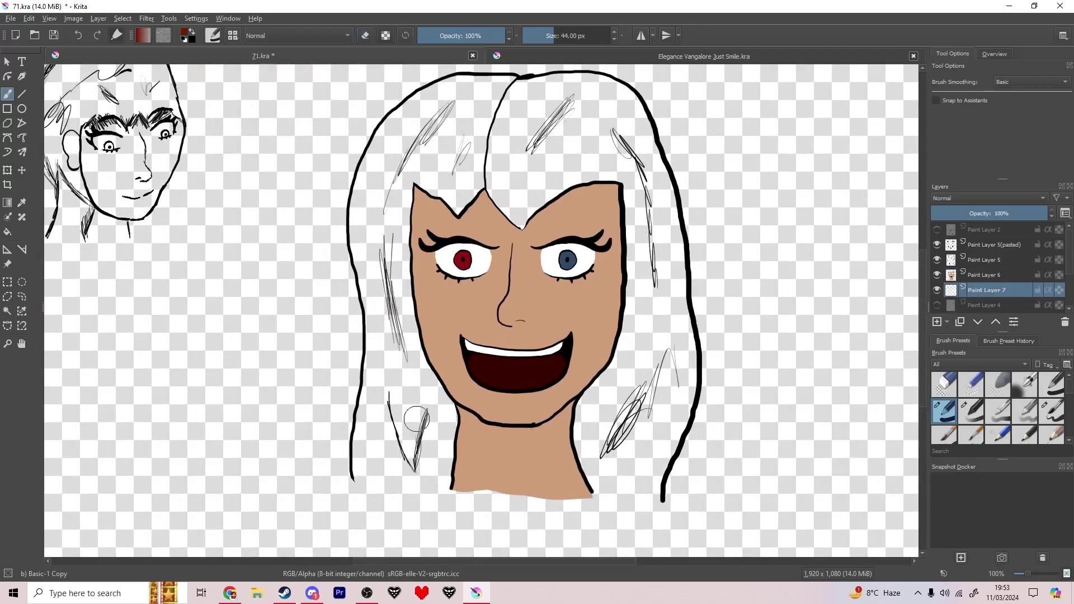
mouse_move(438, 467)
mouse_down()
mouse_move(372, 467)
mouse_move(364, 321)
mouse_move(458, 76)
mouse_move(470, 136)
mouse_move(419, 136)
mouse_move(394, 366)
mouse_up()
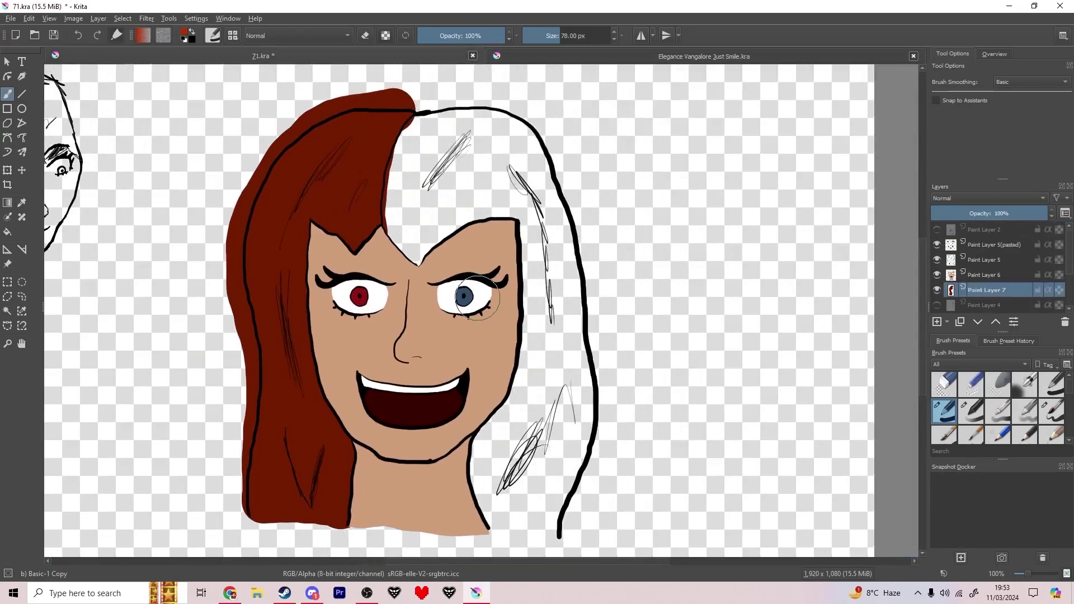
mouse_move(430, 263)
mouse_down()
mouse_move(391, 179)
mouse_move(405, 208)
mouse_up()
key(ctrl+z)
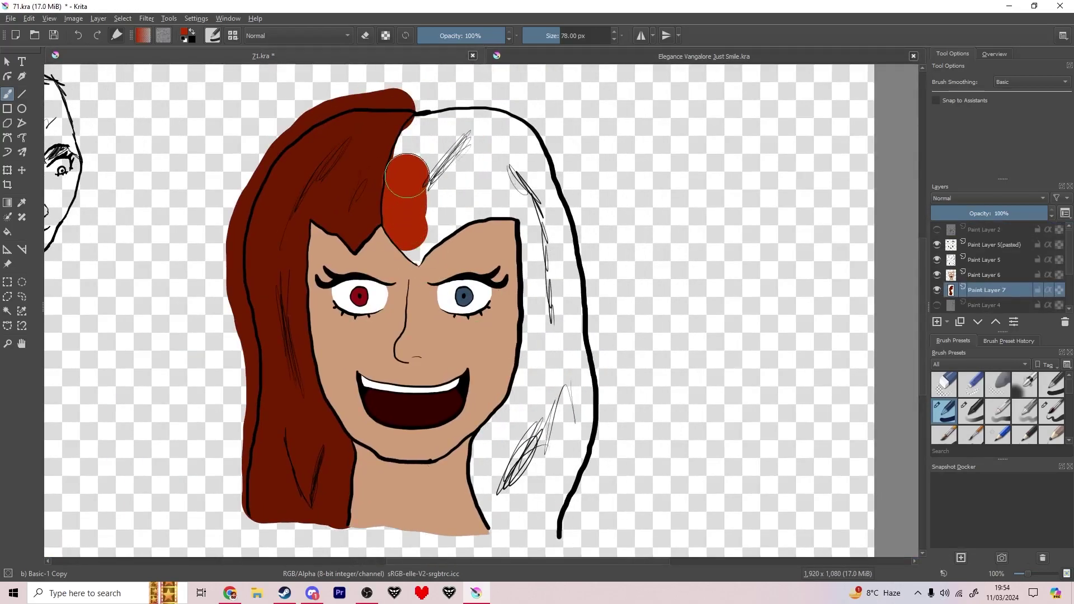
key(ctrl+z)
Paint the right half of the hair bright red on a separate new layer with the 78 px brush.
mouse_move(558, 515)
mouse_down()
mouse_move(495, 506)
mouse_move(534, 305)
mouse_move(407, 231)
mouse_up()
mouse_move(418, 141)
mouse_down()
mouse_move(565, 268)
mouse_move(520, 464)
mouse_move(546, 252)
mouse_move(450, 154)
mouse_up()
Erase the bright red spilling over the hair parting and the top of the head outline.
scroll(450, 154, up, 5)
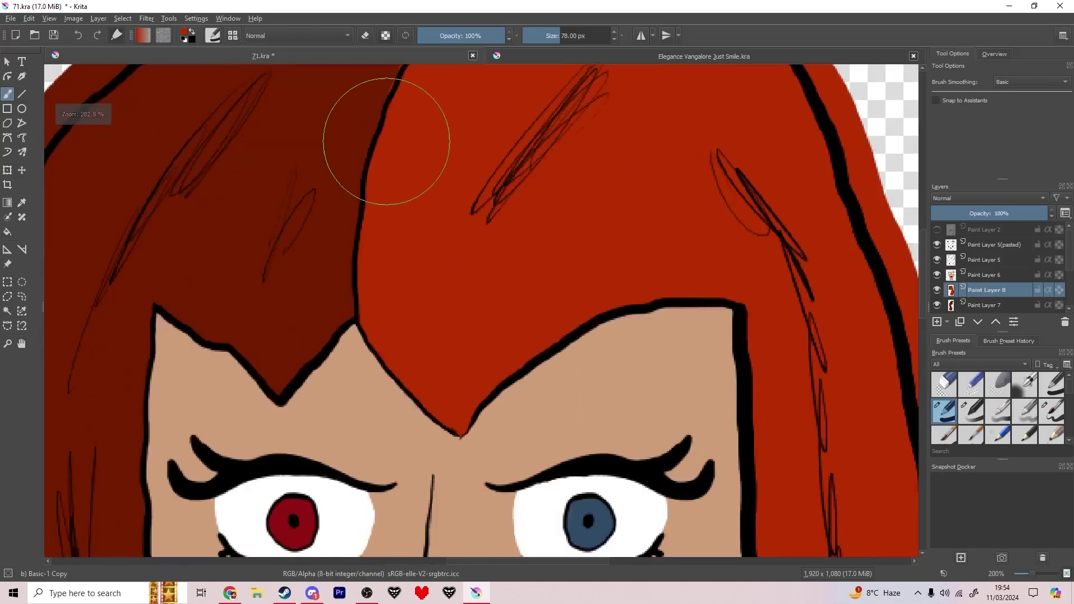
key(e)
drag(364, 168, 434, 132)
key(ctrl+z)
mouse_move(370, 179)
mouse_down()
mouse_move(451, 142)
mouse_move(390, 186)
mouse_move(630, 148)
mouse_move(764, 151)
mouse_up()
key(ctrl+z)
click(404, 152)
mouse_move(763, 151)
mouse_down()
mouse_move(366, 151)
mouse_move(271, 204)
mouse_up()
Erase the bright red outside the right hair outline down to the hair ends.
mouse_move(386, 192)
mouse_down()
mouse_move(480, 214)
mouse_move(743, 403)
mouse_move(547, 106)
mouse_up()
mouse_move(547, 107)
mouse_down()
mouse_move(667, 404)
mouse_move(532, 167)
mouse_move(612, 391)
mouse_up()
mouse_move(612, 391)
mouse_down()
mouse_move(572, 191)
mouse_move(618, 442)
mouse_up()
scroll(573, 209, down, 2)
mouse_move(618, 442)
mouse_down()
mouse_move(574, 208)
mouse_move(597, 430)
mouse_move(534, 205)
mouse_up()
mouse_move(535, 206)
mouse_down()
mouse_move(545, 303)
mouse_move(514, 464)
mouse_move(599, 112)
mouse_up()
mouse_move(599, 112)
mouse_down()
mouse_move(566, 151)
mouse_move(522, 260)
mouse_up()
mouse_move(140, 190)
mouse_down()
mouse_move(231, 241)
mouse_move(906, 428)
mouse_up()
Select the dark red hair layer and erase the overspill outside the left hair outline from the ends to the crown.
key(Page_Down)
drag(275, 479, 279, 482)
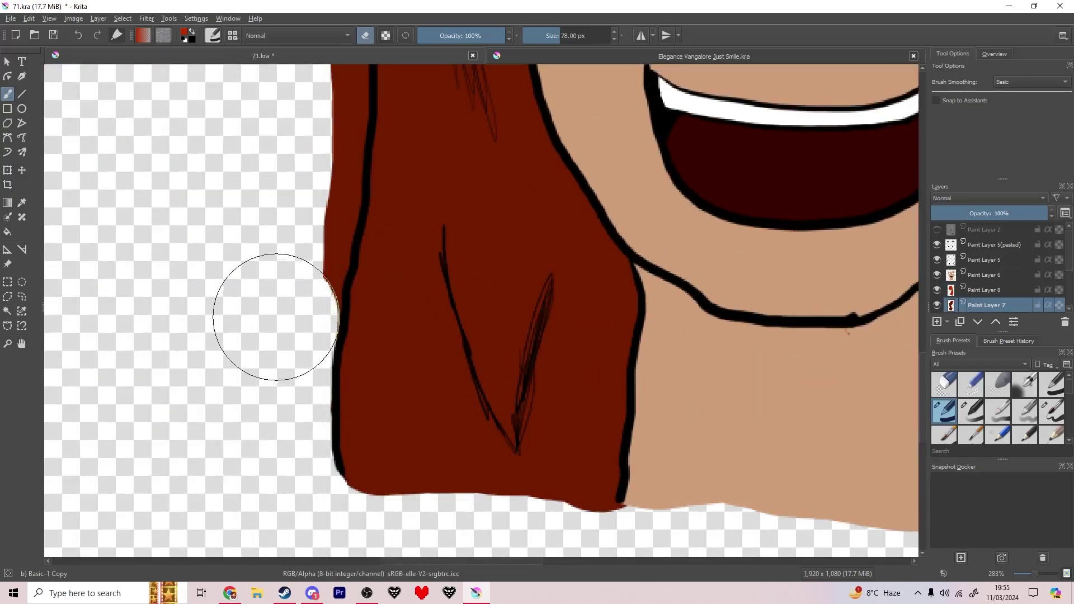
scroll(335, 387, up, 5)
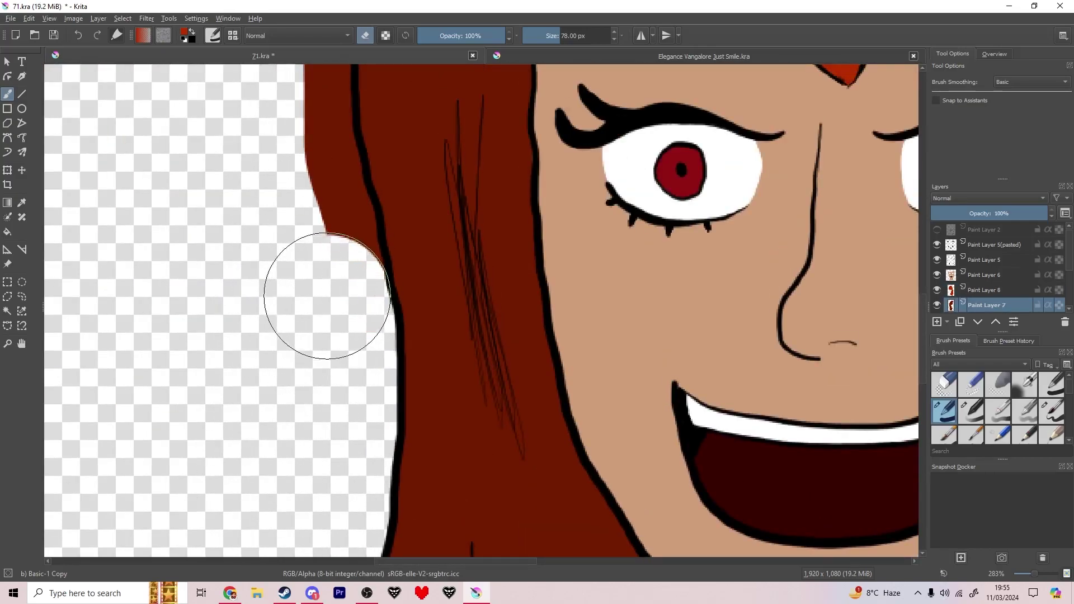
scroll(316, 280, up, 4)
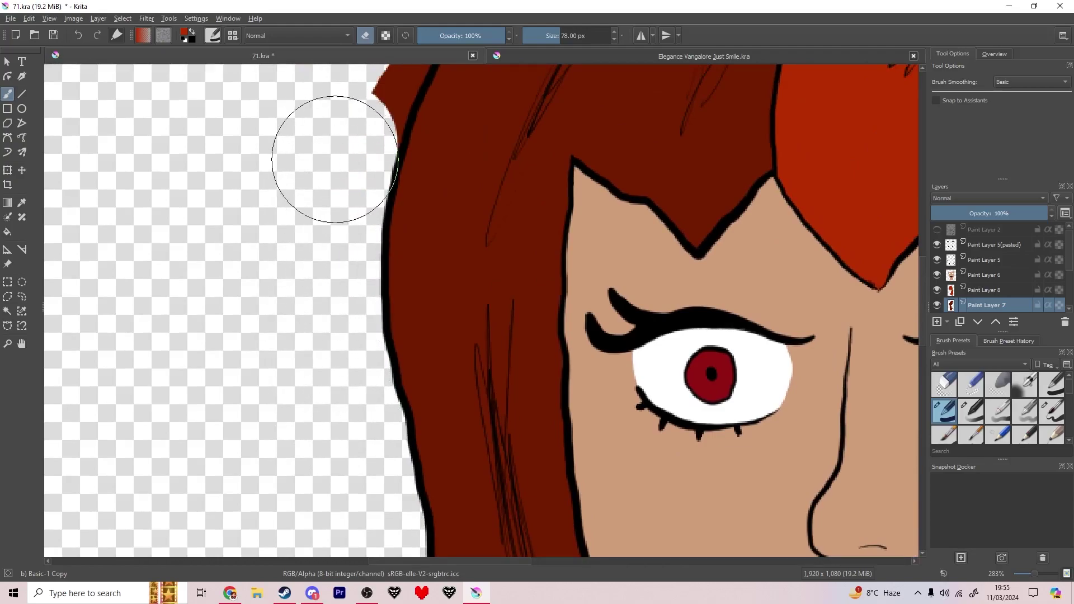
scroll(322, 224, up, 5)
mouse_move(376, 244)
mouse_down()
mouse_move(441, 172)
mouse_move(553, 85)
mouse_move(676, 72)
mouse_move(833, 93)
mouse_up()
scroll(307, 151, down, 4)
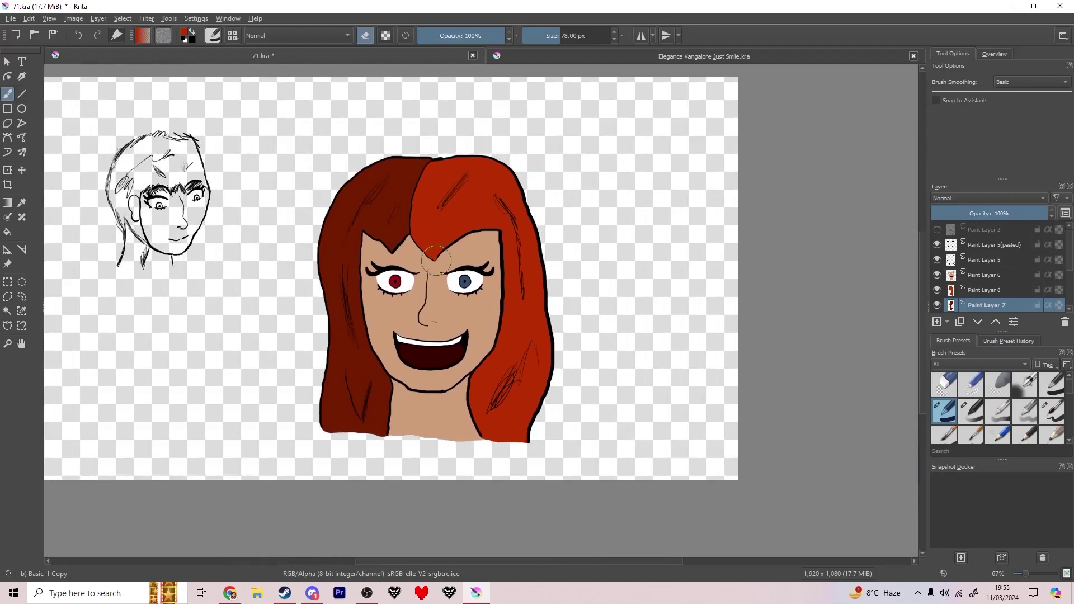
Draw thick black eyebrows above both eyes on the pasted line-art layer with the Basic-5 Size brush at 15 px.
key(r)
click(438, 258)
scroll(439, 245, up, 3)
key(slash)
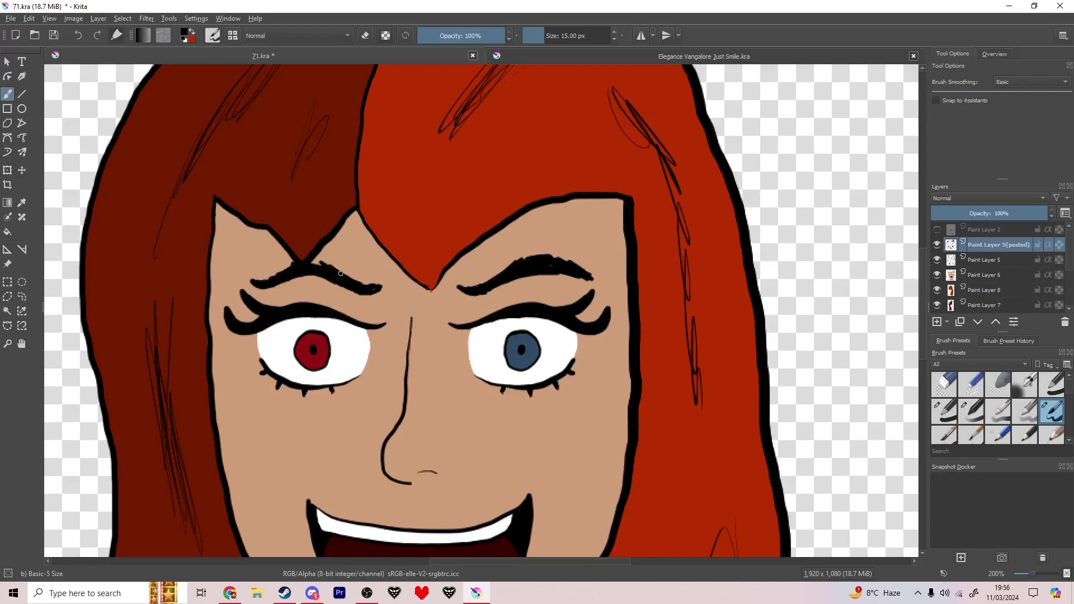
Touch up the gaps and rough edges of both black eyebrows with the Basic-1 Copy brush at 5 px.
scroll(374, 287, up, 4)
key(slash)
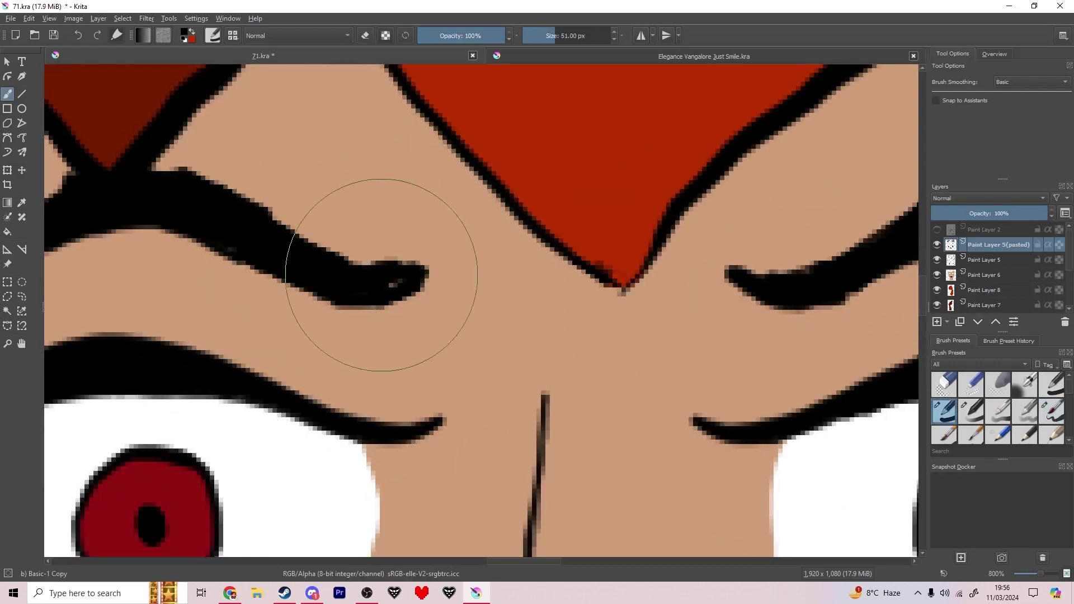
drag(259, 263, 580, 327)
drag(783, 313, 110, 308)
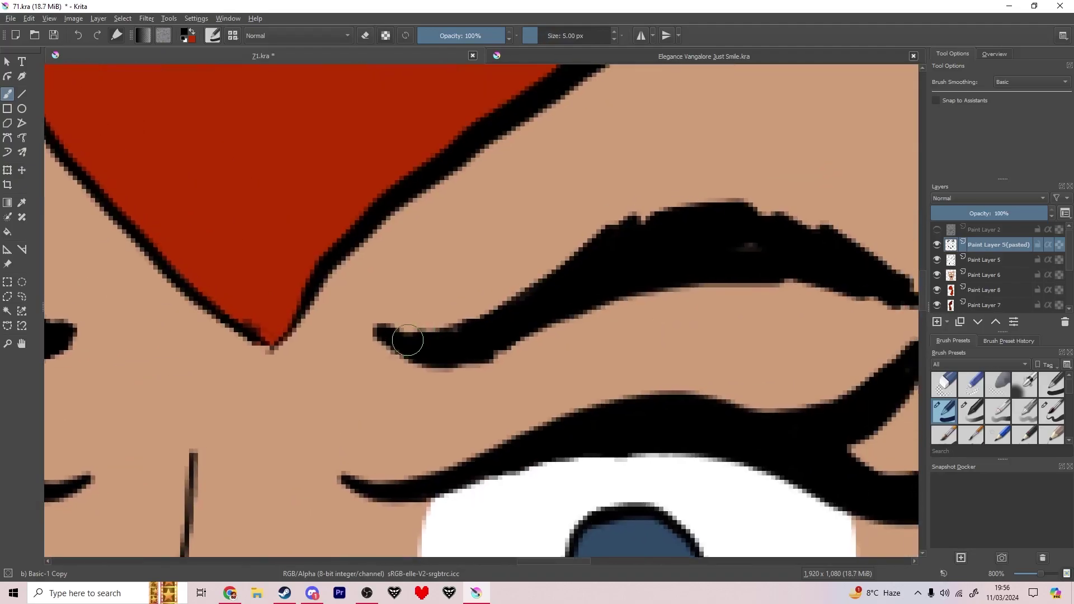
Save the 71.kra drawing and close the Elegance Vangalore Just Smile.kra document.
scroll(583, 212, down, 6)
key(ctrl+s)
mouse_move(558, 298)
mouse_down()
mouse_move(488, 319)
mouse_move(501, 330)
mouse_up()
scroll(490, 324, down, 1)
click(913, 56)
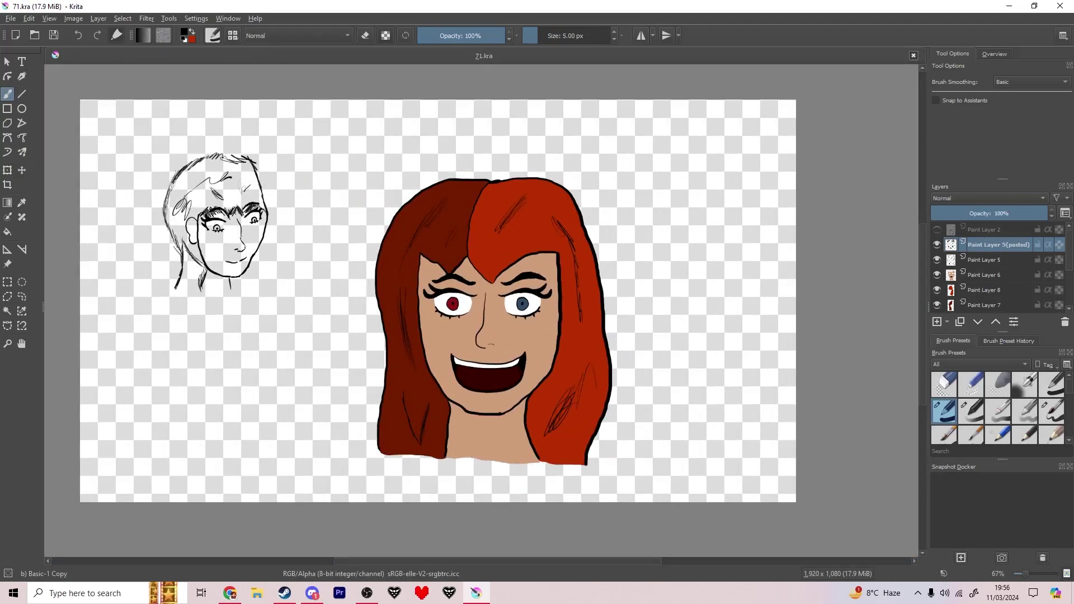